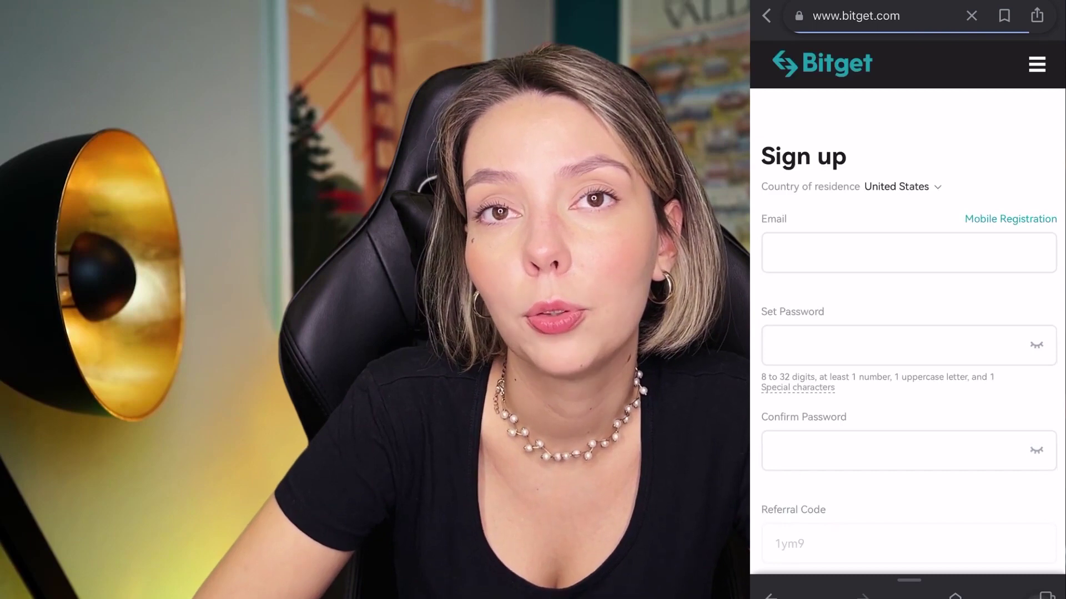
- Search 'ak macd' and add AK MACD BB INDICATOR V 1.00 to the GBP/JPY 5-minute chart
scroll(907, 333, "down", 10)
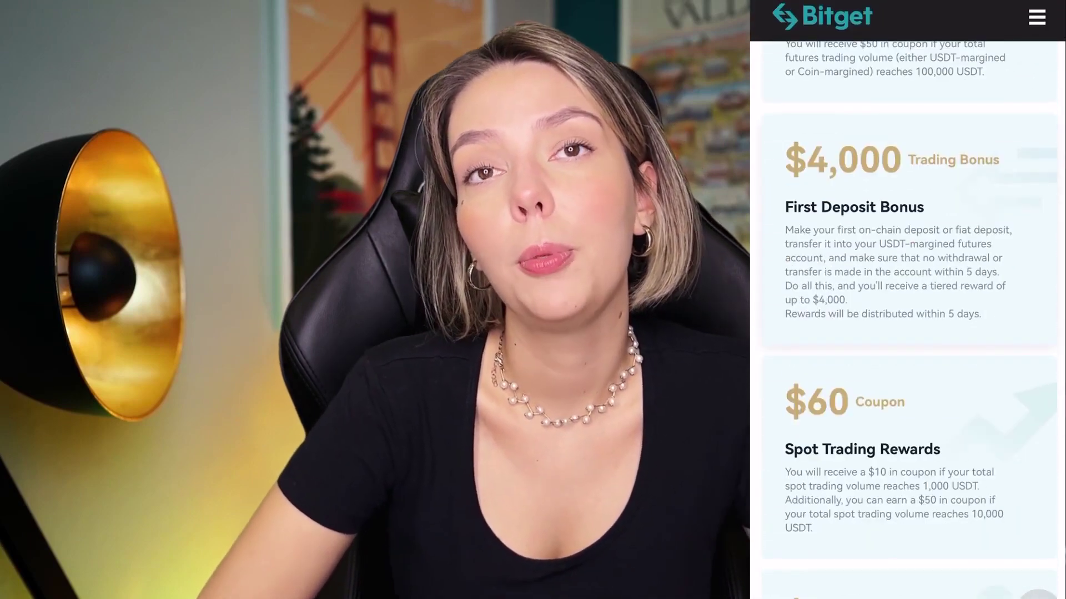
scroll(907, 333, "down", 8)
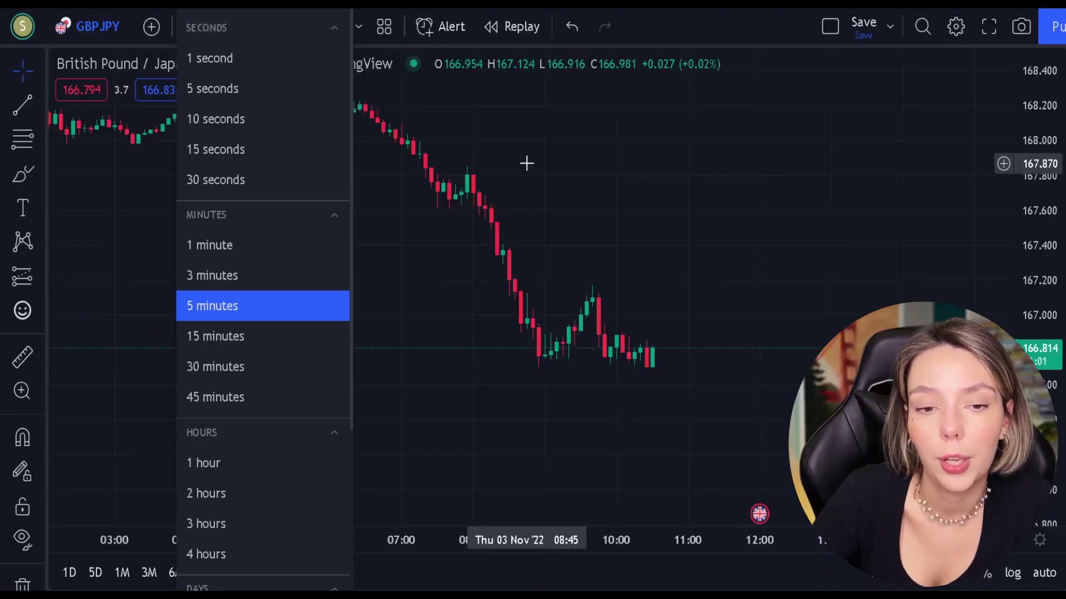
left_click(526, 162)
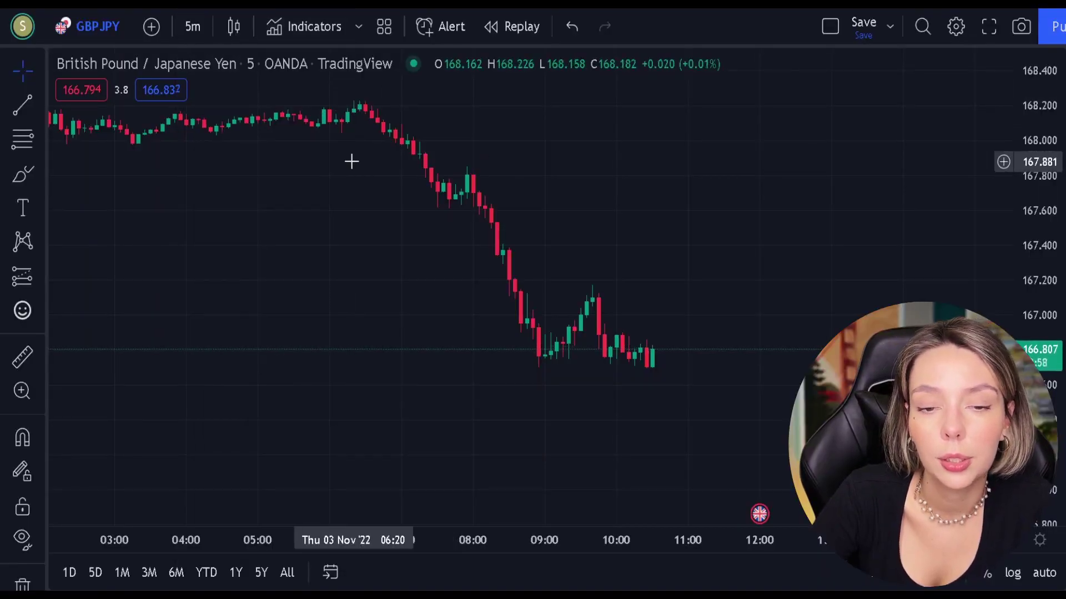
left_click_drag(352, 161, 365, 219)
left_click(309, 25)
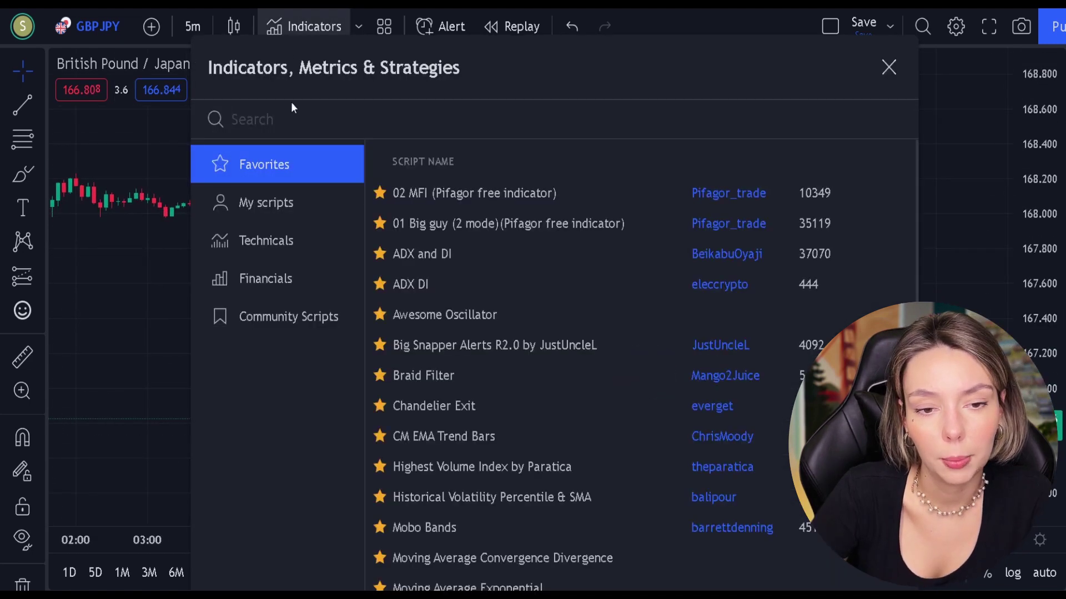
type("ak macd")
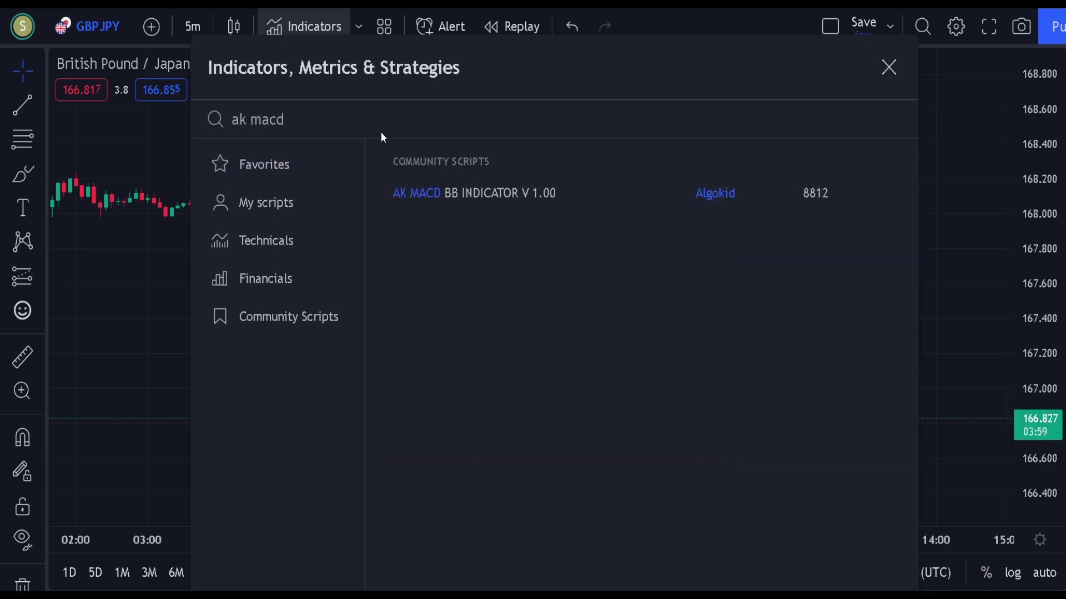
left_click(467, 195)
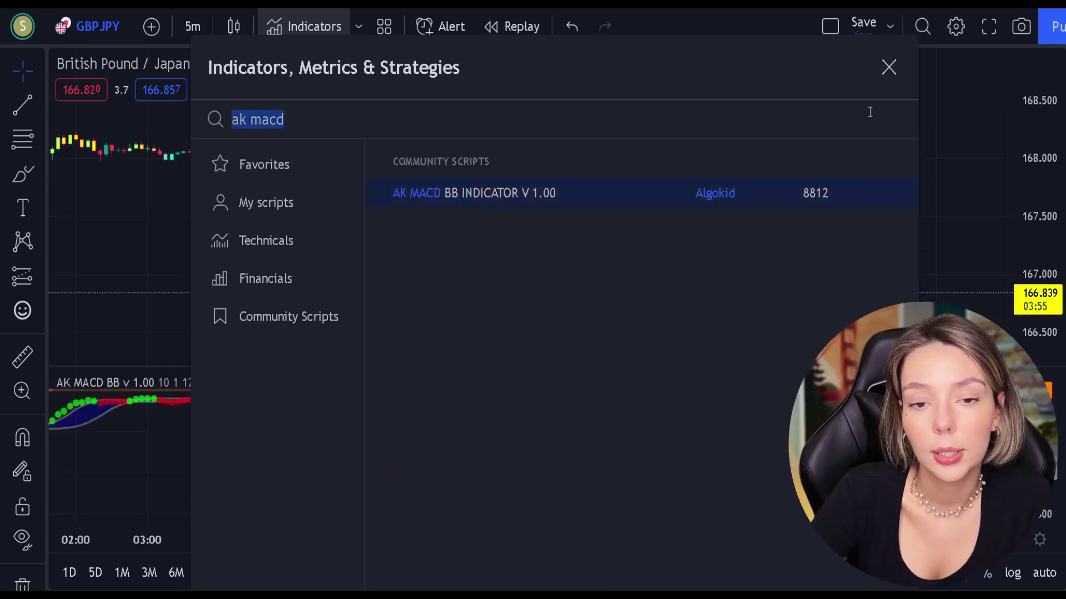
left_click(888, 69)
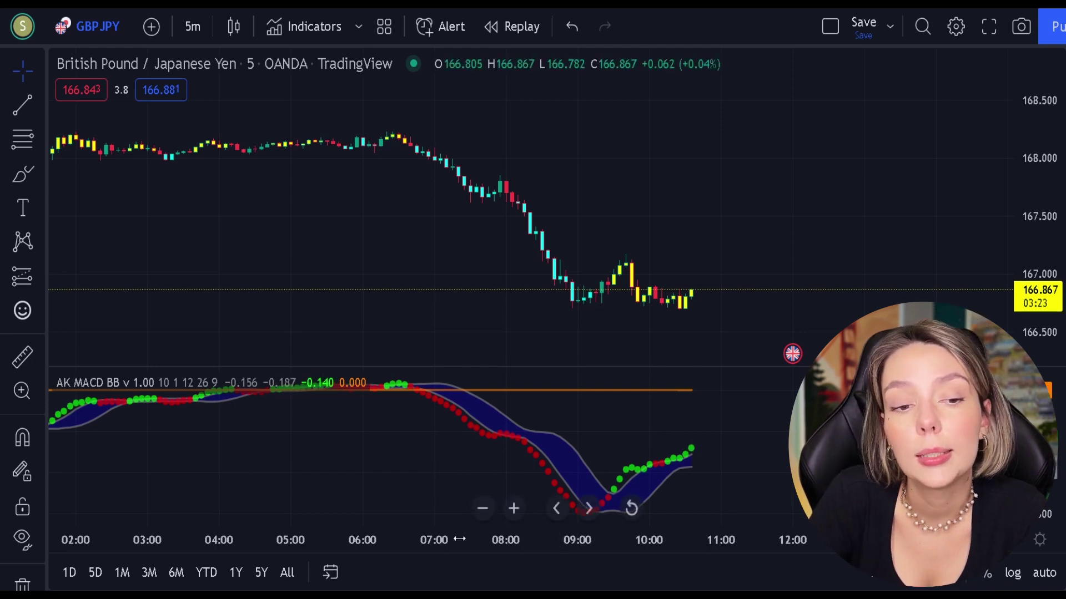
- Uncheck the AK MACD BB Bar Color options on the Style tab and confirm
double_click(597, 391)
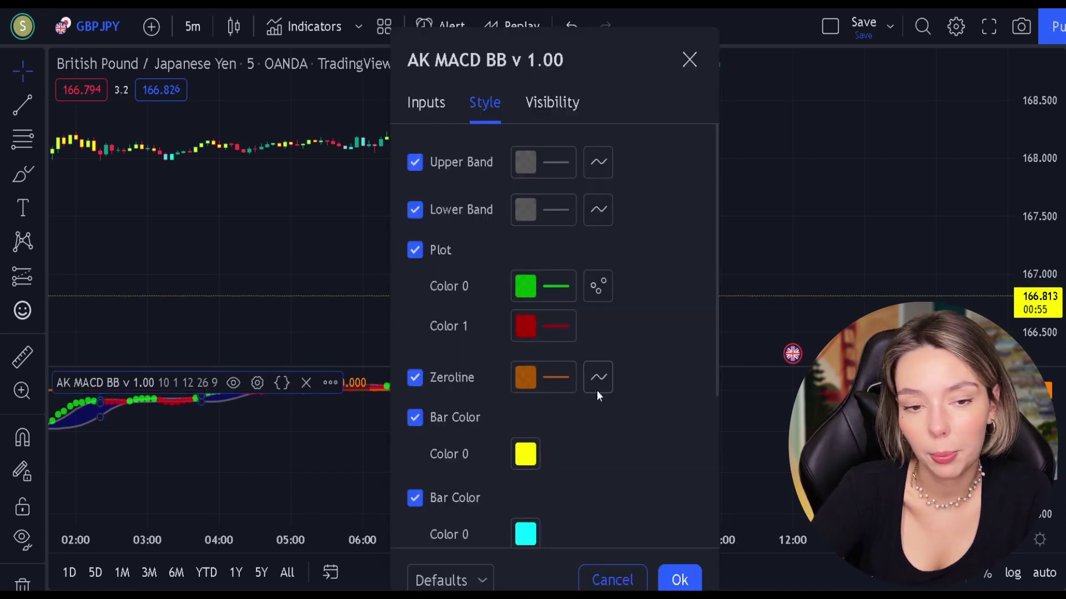
scroll(443, 509, "down", 3)
left_click(423, 244)
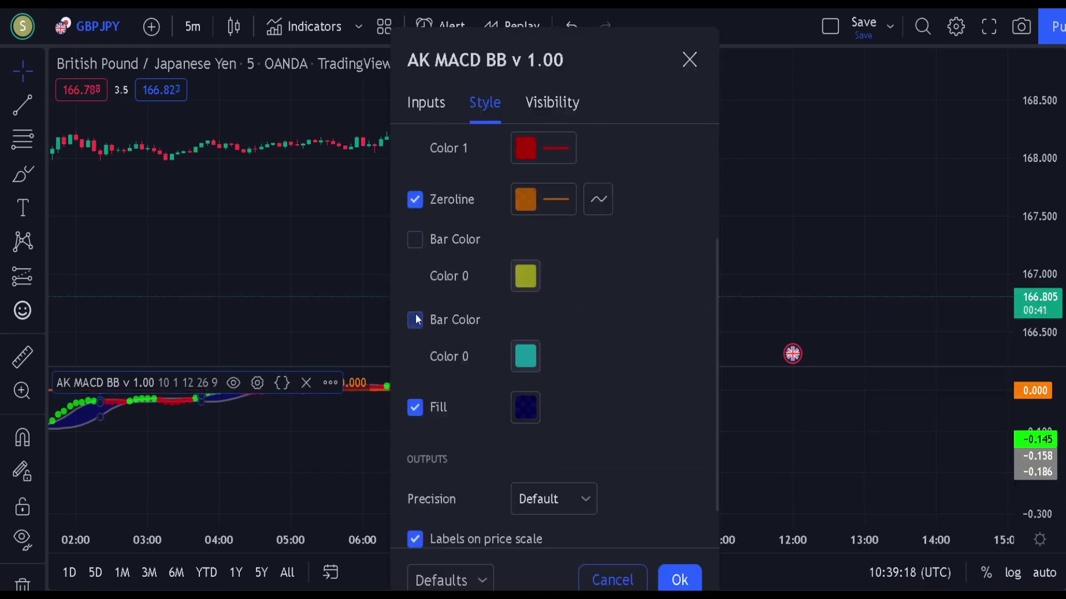
left_click(679, 580)
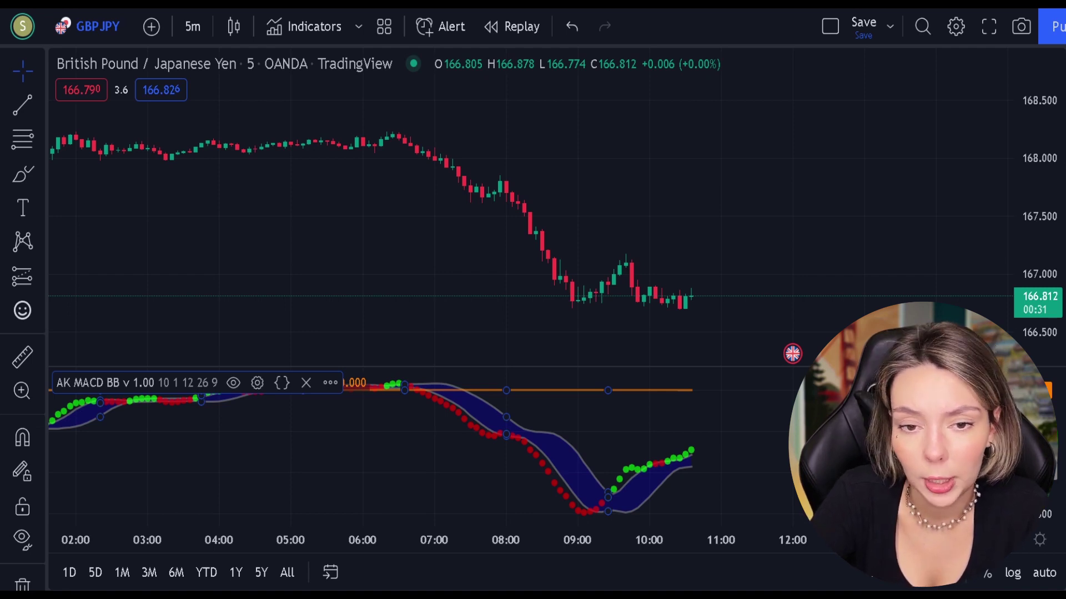
- Add SSL Hybrid and Volume Strength Finder from the indicator search
left_click(293, 27)
type("ssl hybrid")
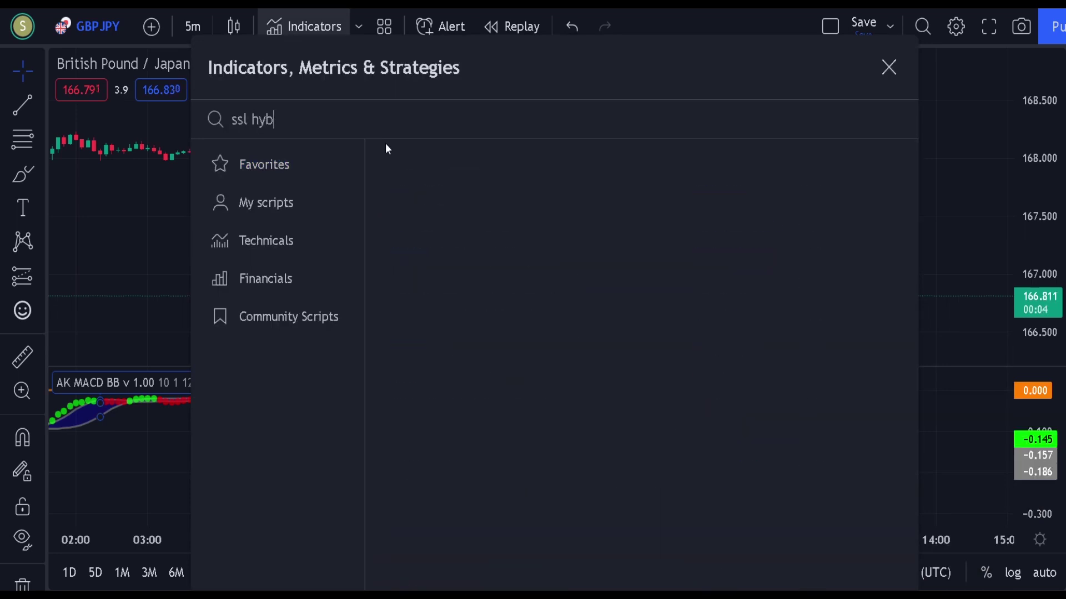
left_click(587, 193)
type("volume st")
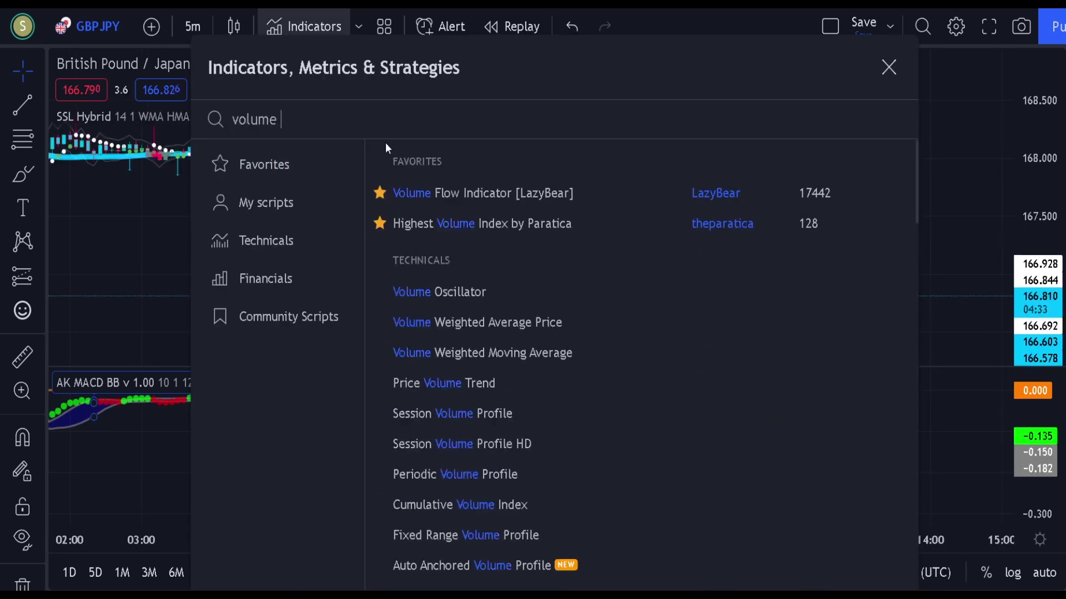
left_click(482, 223)
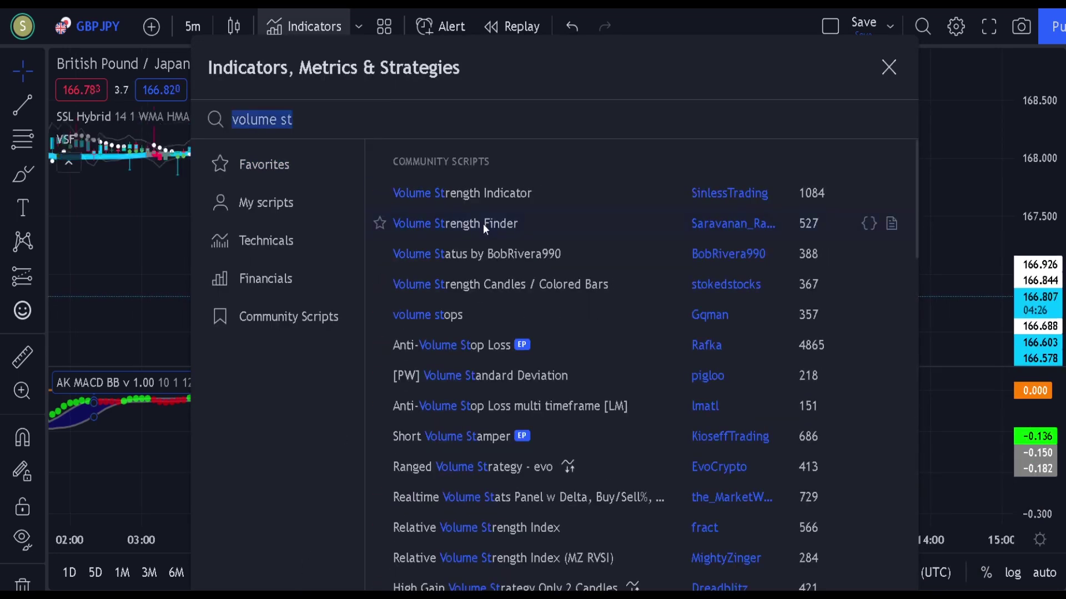
key("Escape")
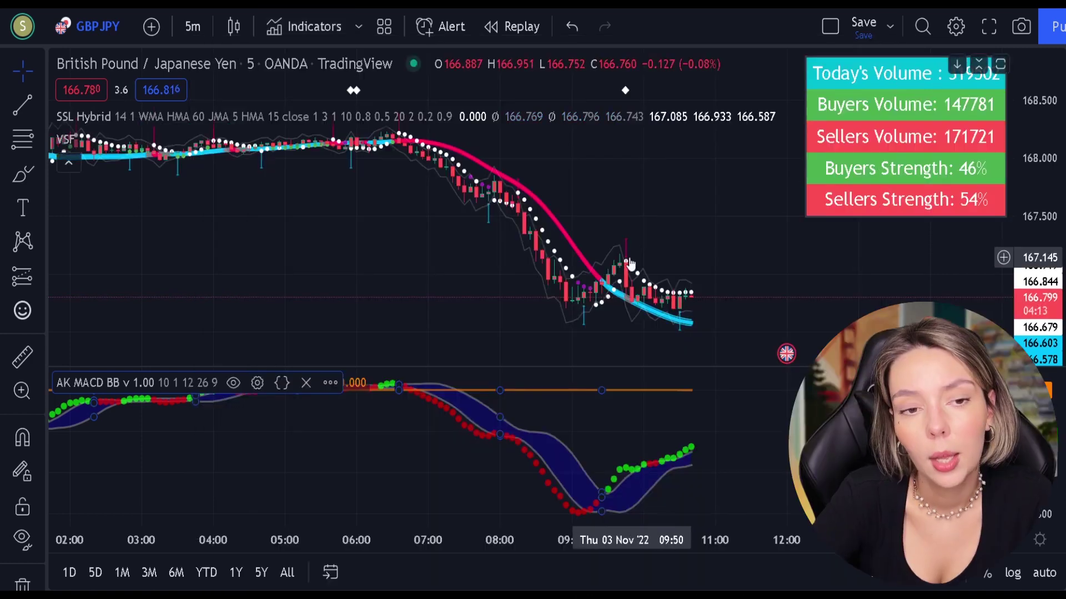
- Hide SSL Hybrid's SSL1, baseline channels, SSL2, ±ATR lines and plots background
double_click(566, 239)
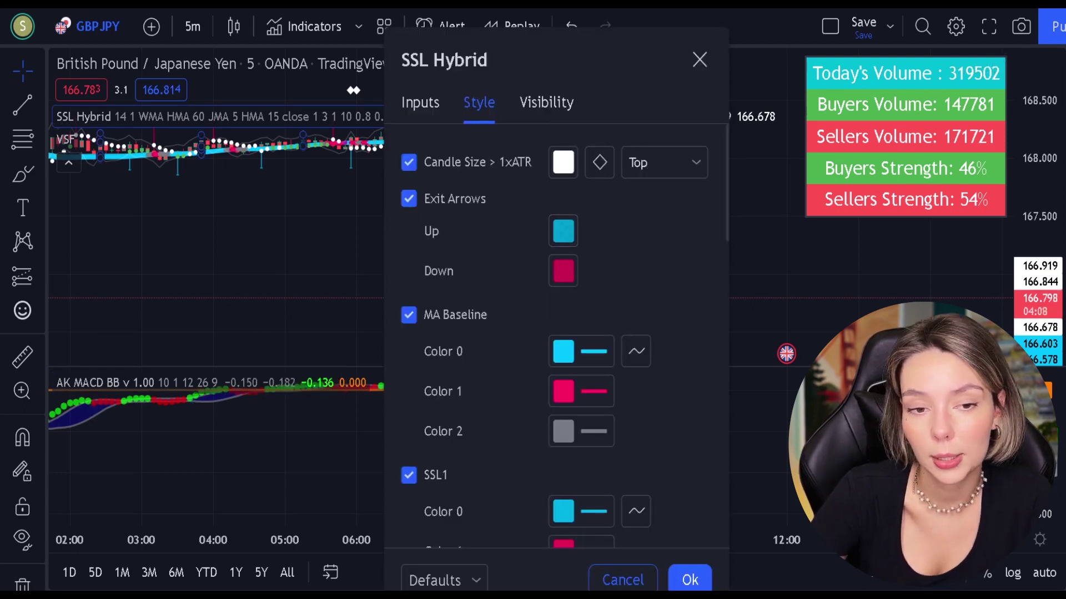
scroll(445, 260, "down", 4)
left_click(445, 260)
scroll(474, 318, "down", 4)
left_click(413, 329)
left_click(444, 487)
scroll(447, 460, "down", 4)
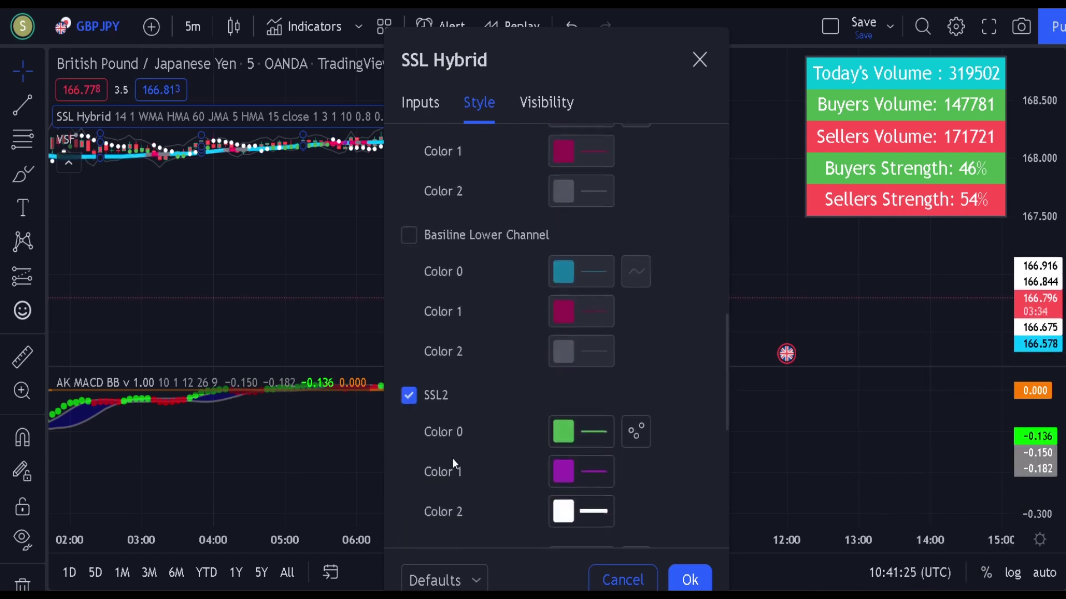
left_click(444, 395)
scroll(456, 388, "down", 4)
left_click(409, 268)
left_click(409, 314)
left_click(410, 355)
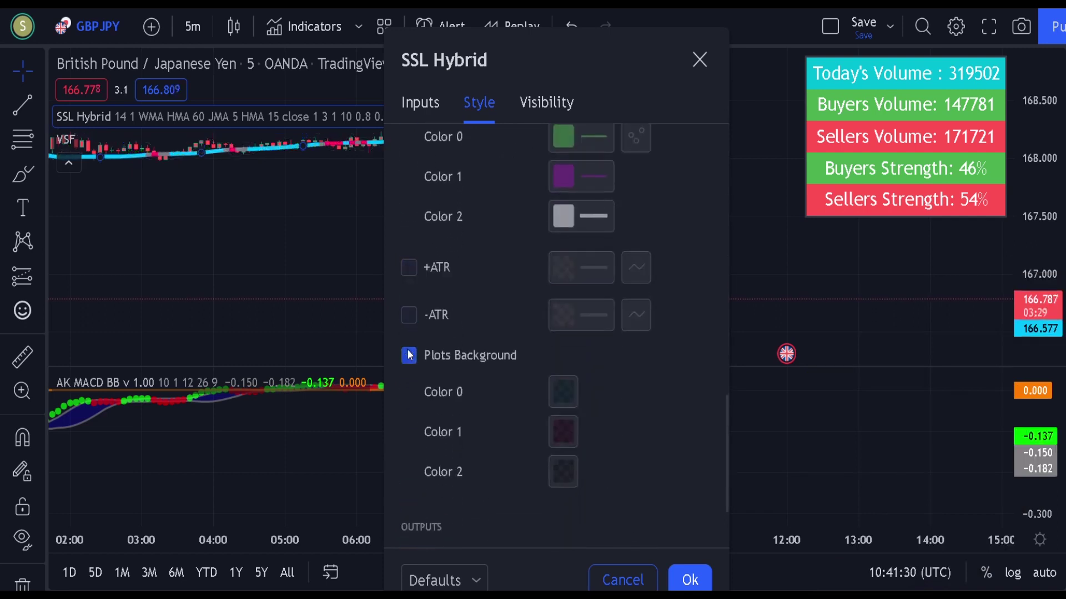
scroll(455, 355, "down", 4)
scroll(661, 392, "up", 10)
scroll(660, 391, "down", 4)
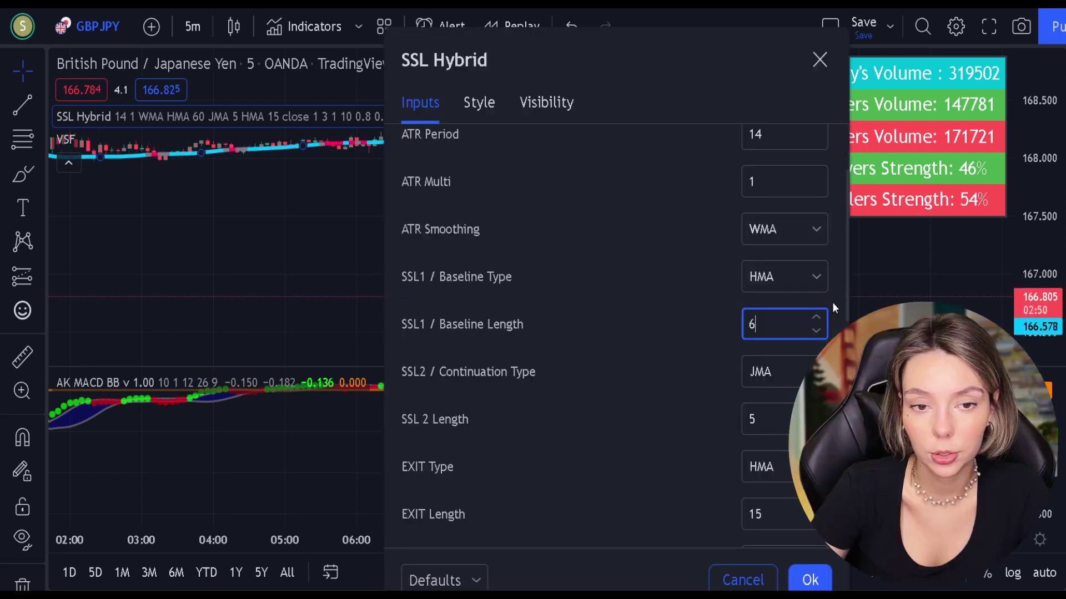
- Set SSL Hybrid's baseline length to 30 and baseline type to EMA
type("0")
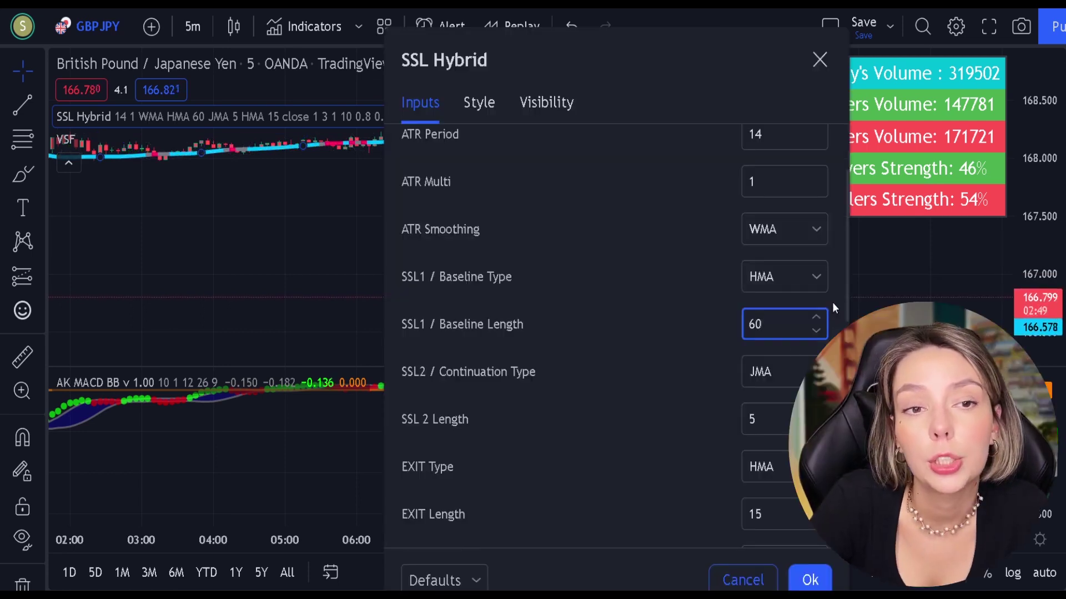
left_click(649, 455)
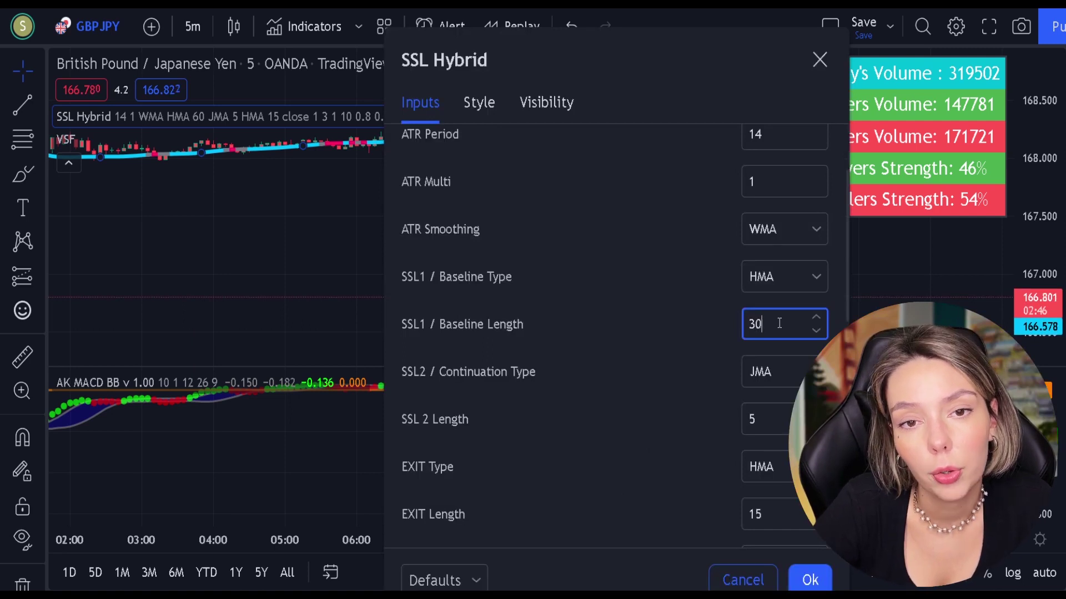
left_click(672, 386)
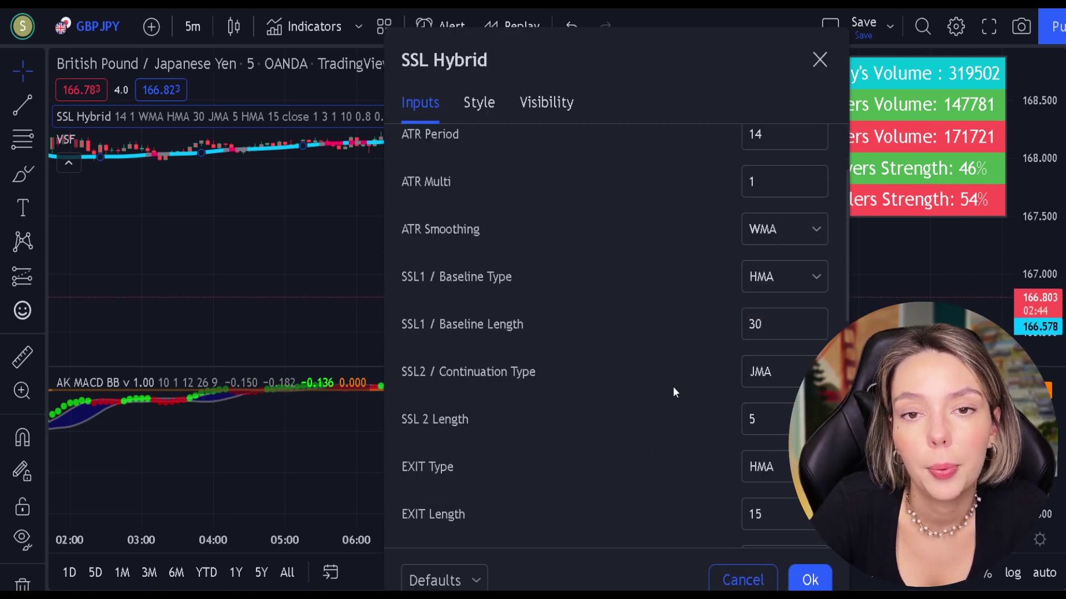
left_click(789, 273)
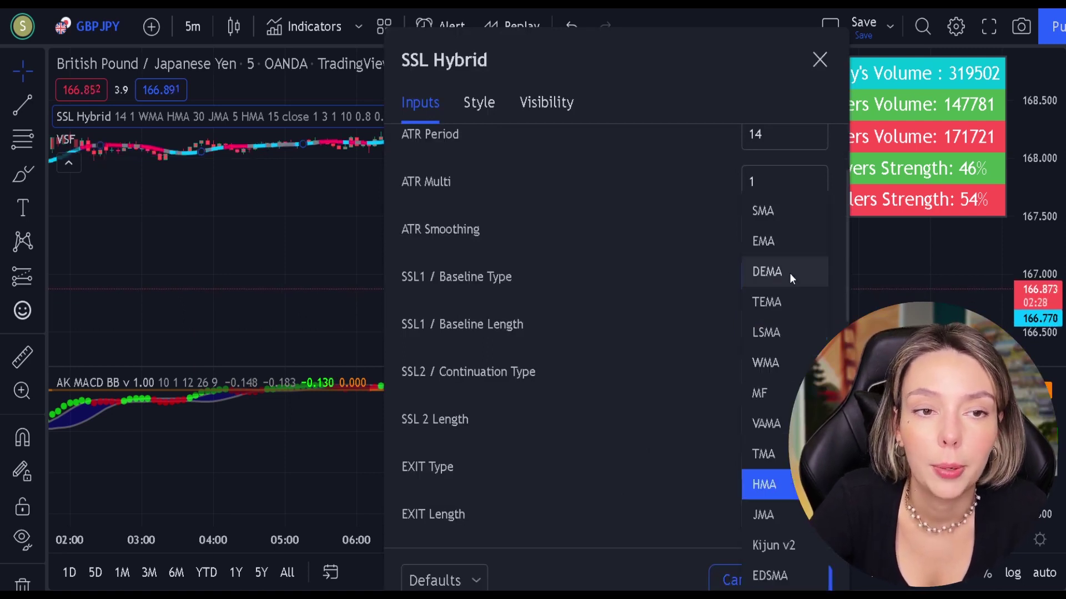
left_click(765, 242)
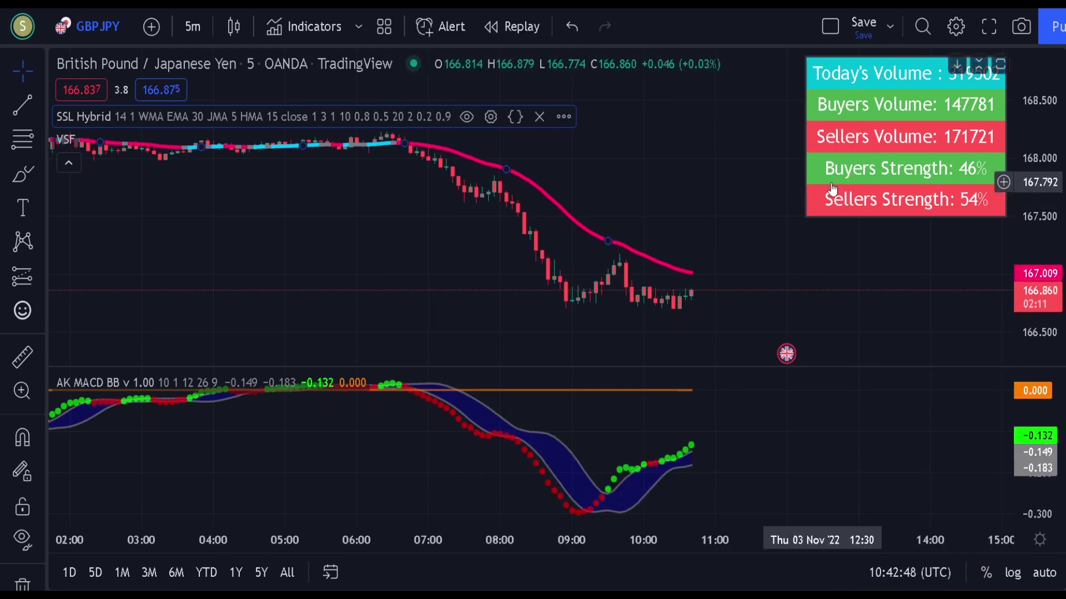
- Uncheck Bar Color in the VSF indicator settings and confirm
double_click(860, 192)
left_click(416, 215)
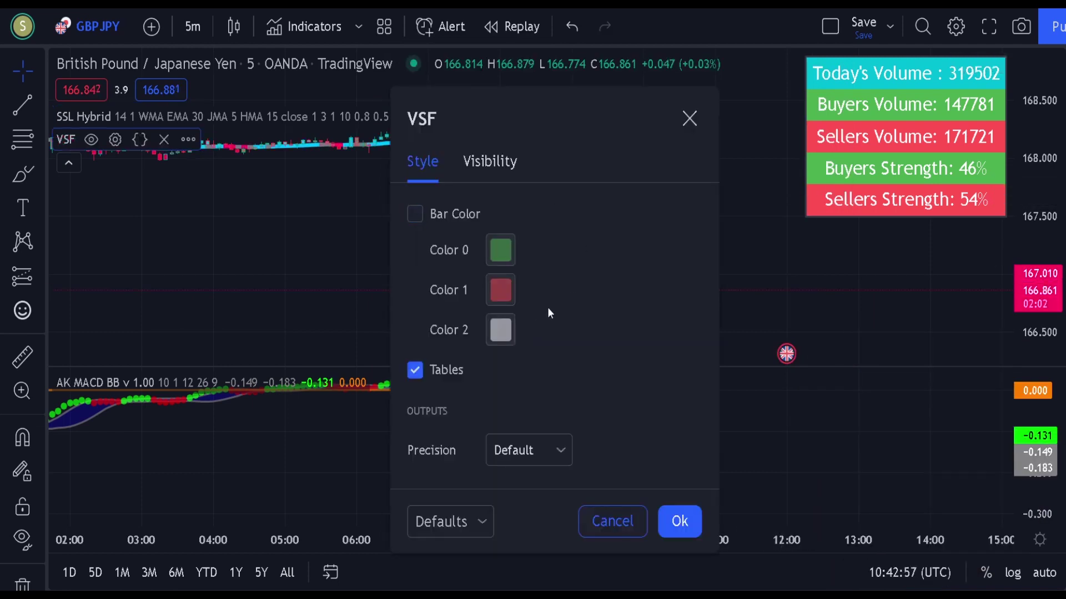
left_click(678, 522)
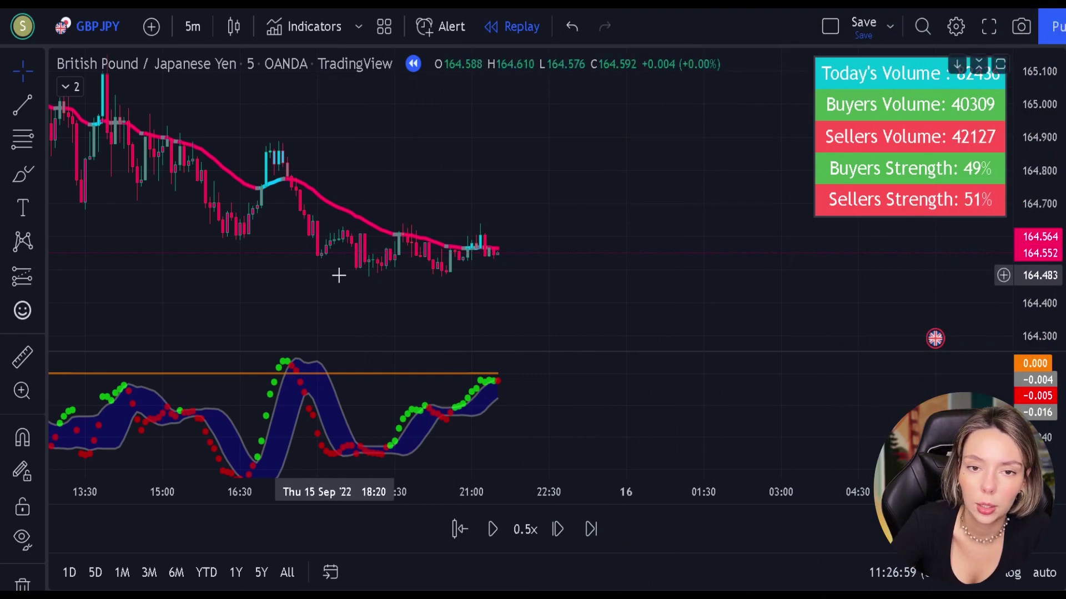
- Draw brush circles around the latest candles and undo each one
left_click(35, 175)
mouse_move(360, 177)
left_mouse_down()
mouse_move(392, 249)
mouse_move(467, 224)
mouse_move(372, 178)
left_mouse_up()
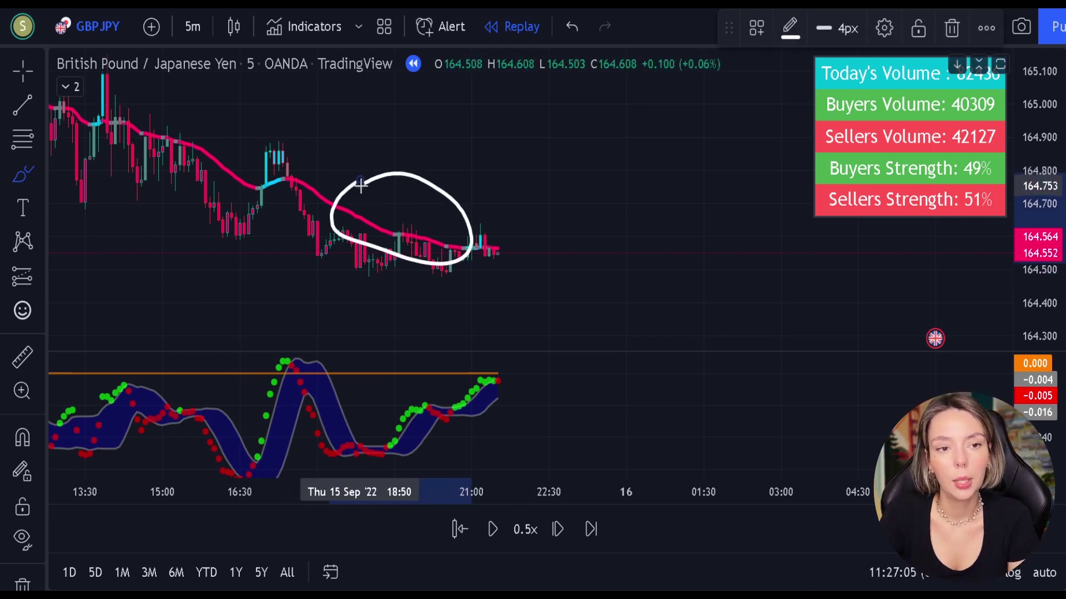
key("ctrl+z")
mouse_move(481, 236)
left_mouse_down()
mouse_move(463, 251)
mouse_move(502, 266)
mouse_move(492, 231)
left_mouse_up()
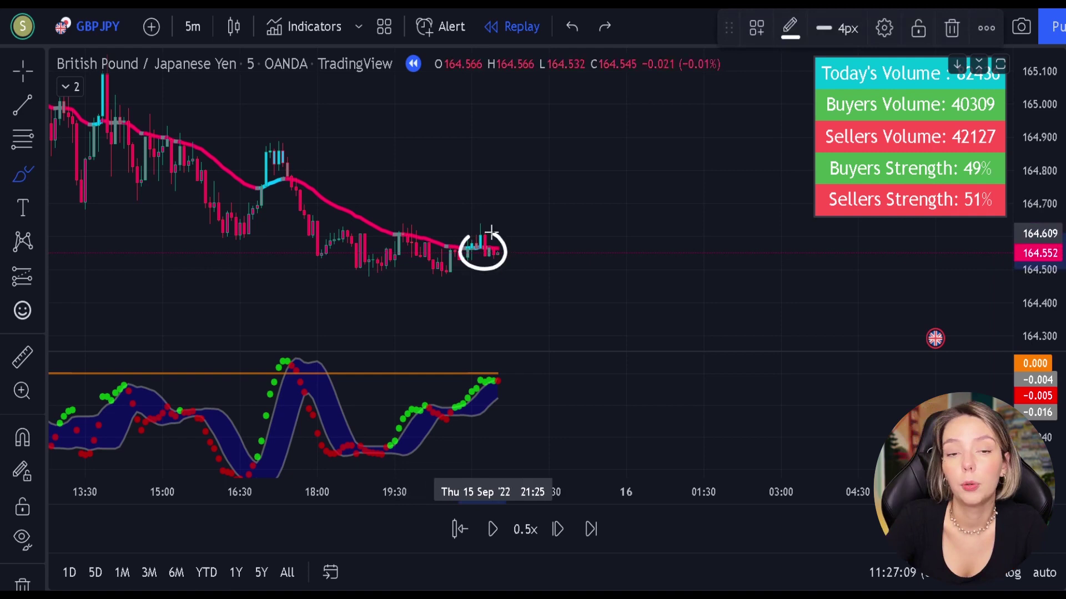
key("ctrl+z")
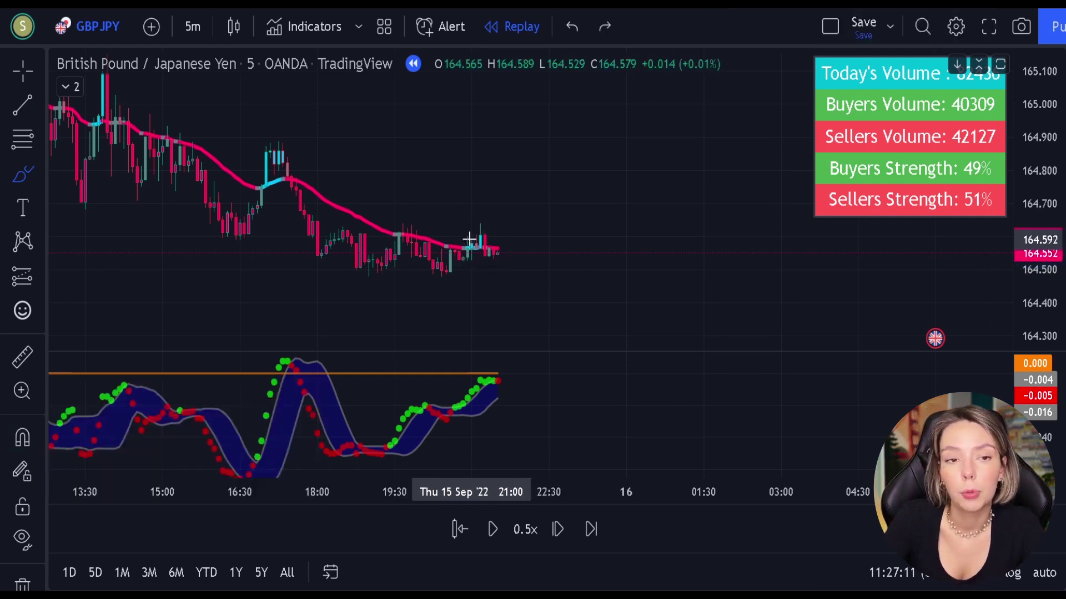
mouse_move(261, 195)
left_mouse_down()
mouse_move(279, 178)
mouse_move(251, 188)
mouse_move(264, 204)
left_mouse_up()
key("ctrl+z")
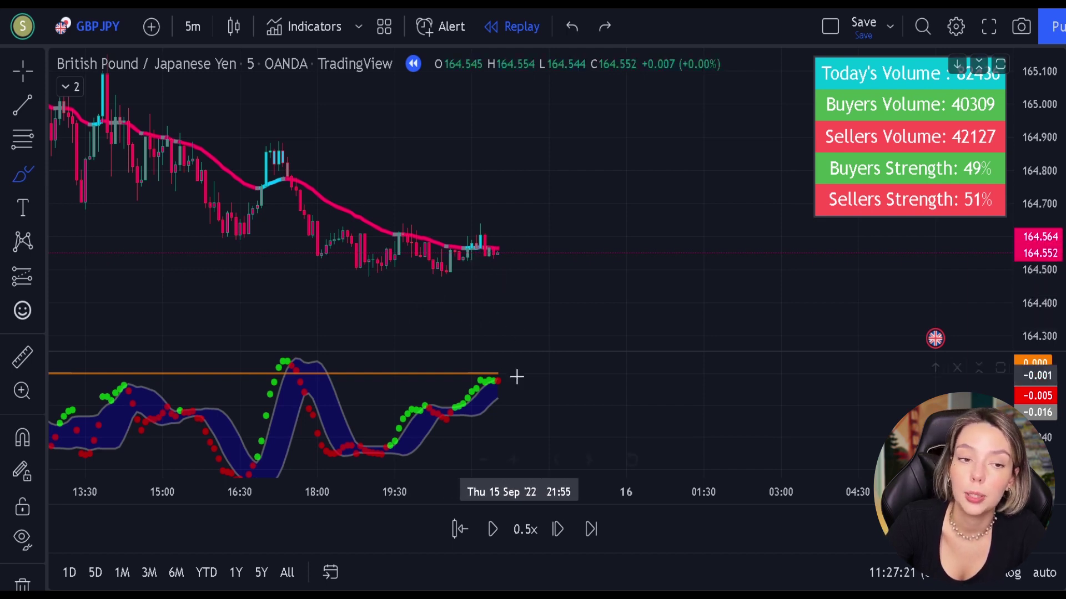
- Draw brush strokes and a check mark in the indicator pane, undoing each
mouse_move(515, 375)
left_mouse_down()
mouse_move(470, 380)
mouse_move(515, 411)
left_mouse_up()
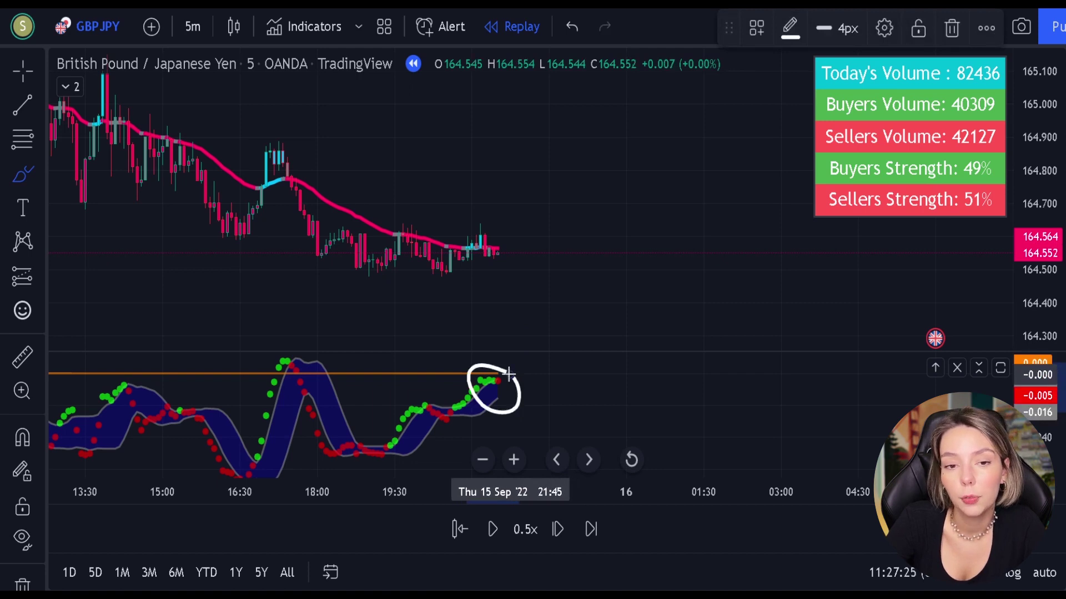
key("ctrl+z")
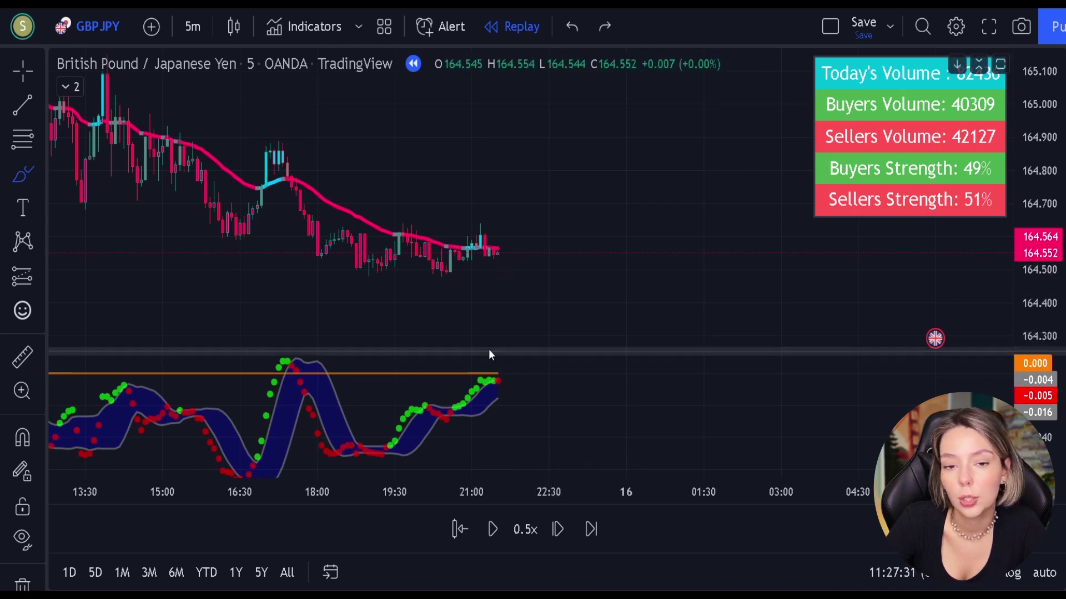
mouse_move(314, 362)
left_mouse_down()
mouse_move(266, 371)
mouse_move(328, 364)
left_mouse_up()
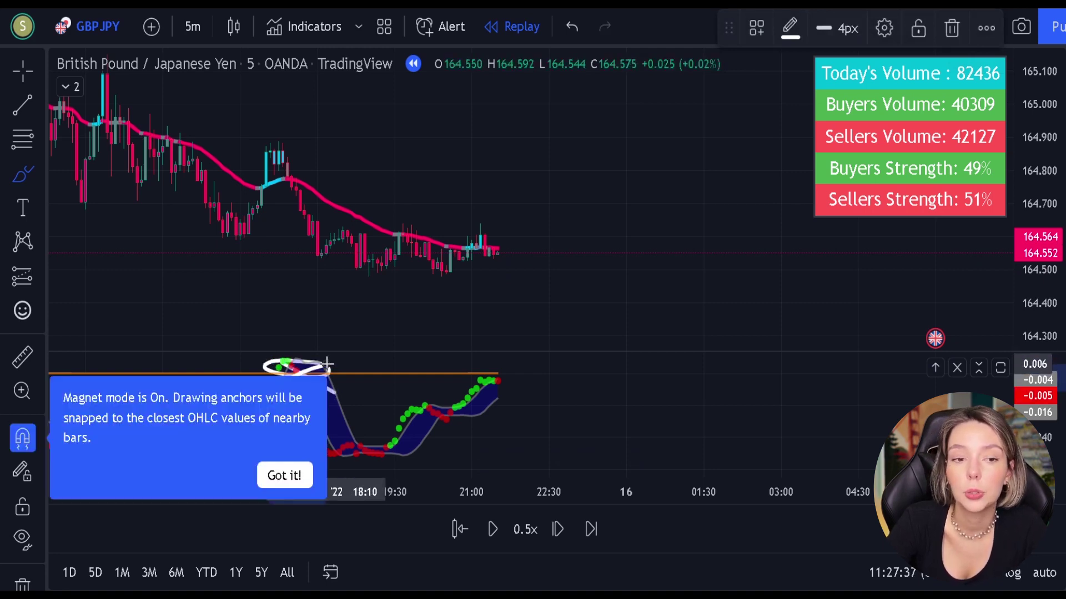
key("ctrl+z")
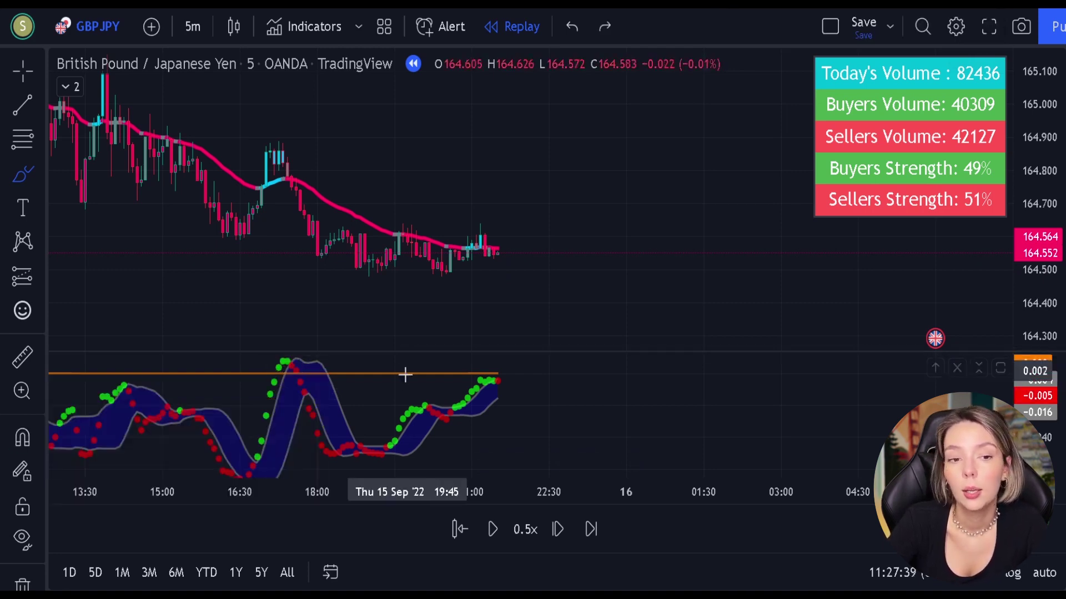
mouse_move(505, 363)
left_mouse_down()
mouse_move(523, 381)
mouse_move(545, 354)
left_mouse_up()
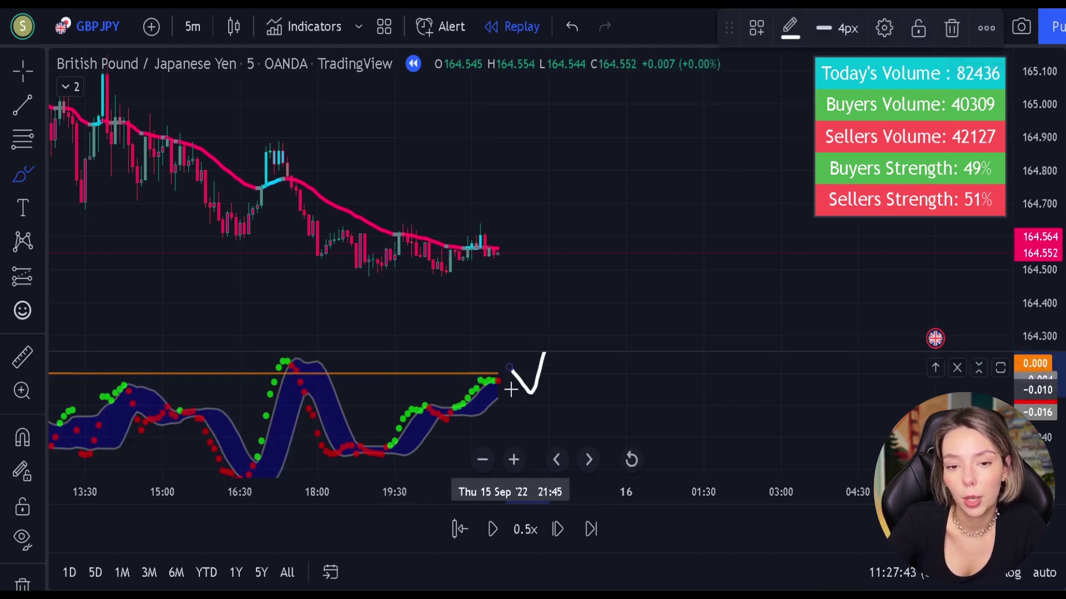
key("ctrl+z")
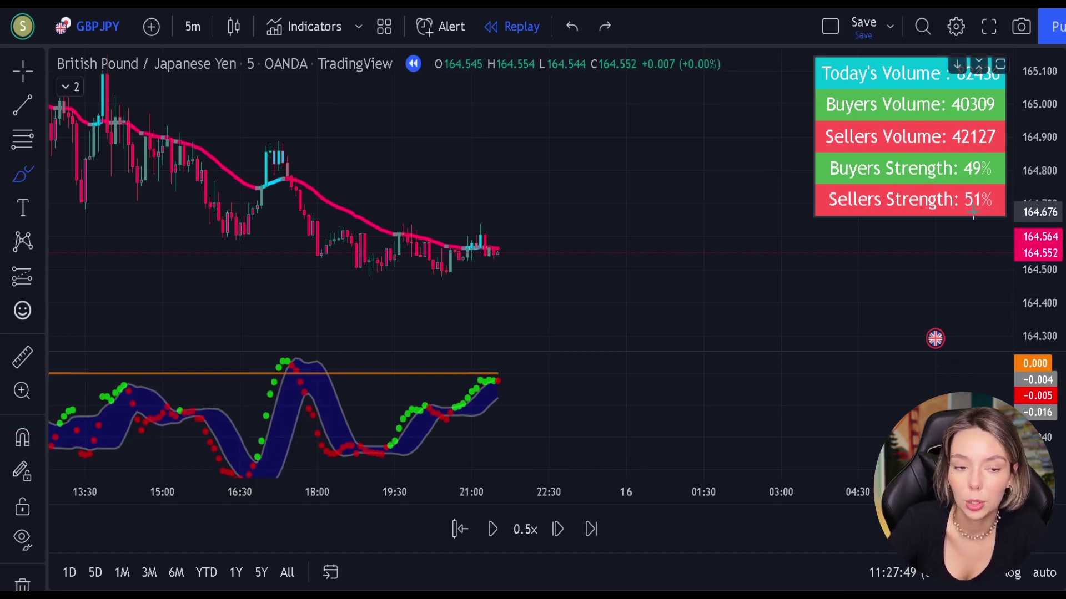
- Place a short position at the latest candle, lower its target and extend the box right
left_click(29, 285)
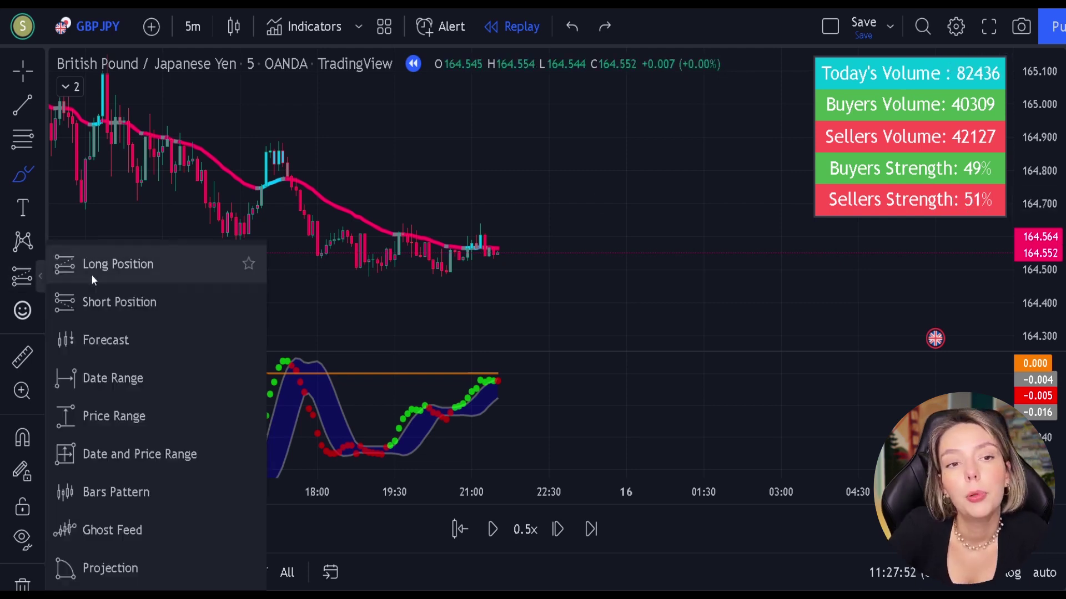
left_click(88, 275)
left_click(496, 253)
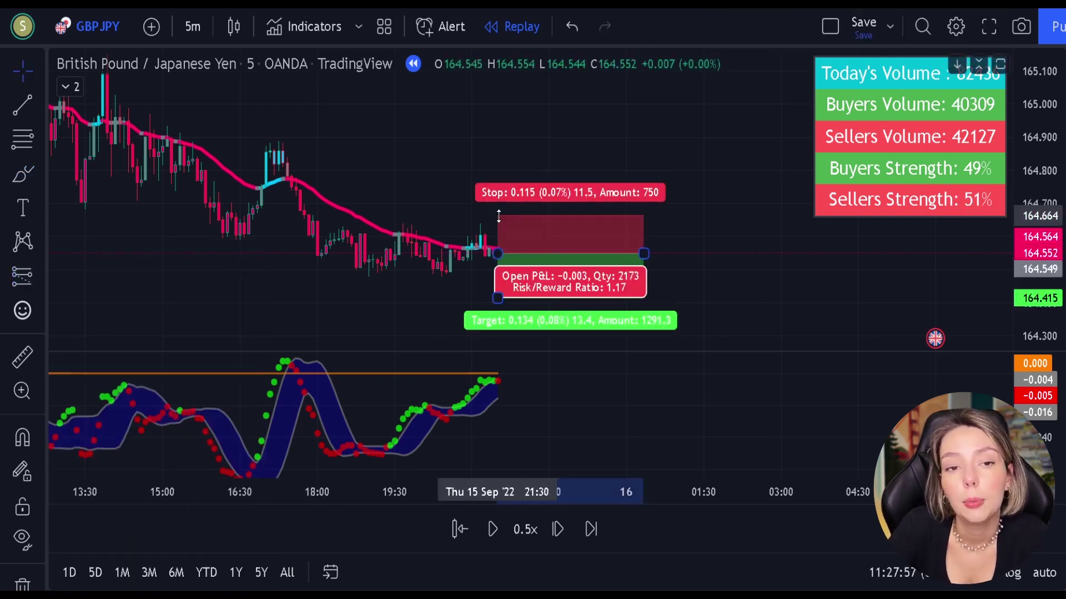
left_click_drag(497, 298, 497, 313)
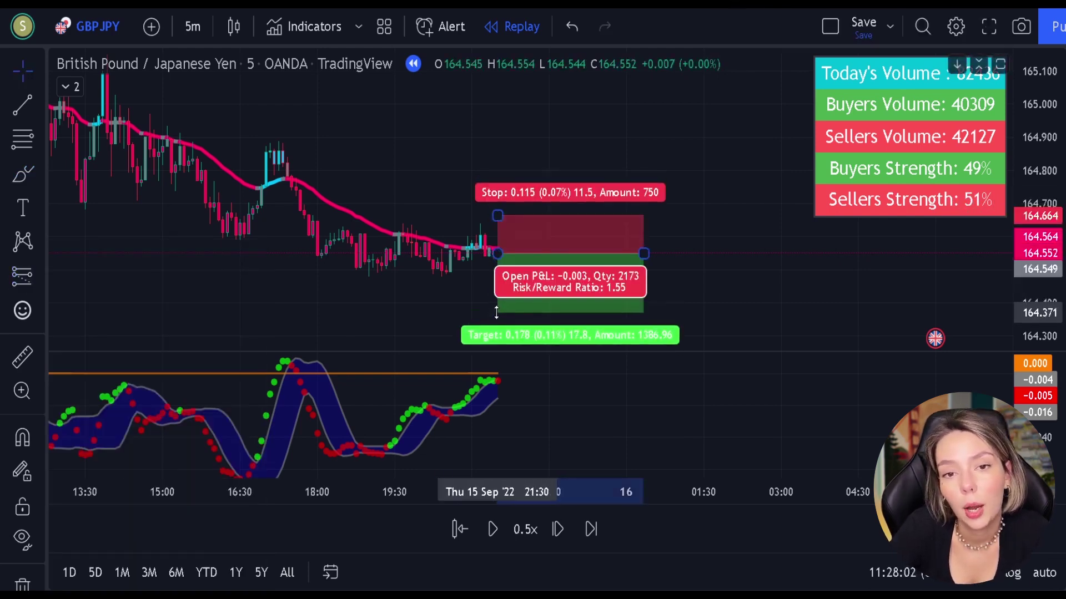
left_click_drag(644, 253, 901, 253)
left_click(633, 196)
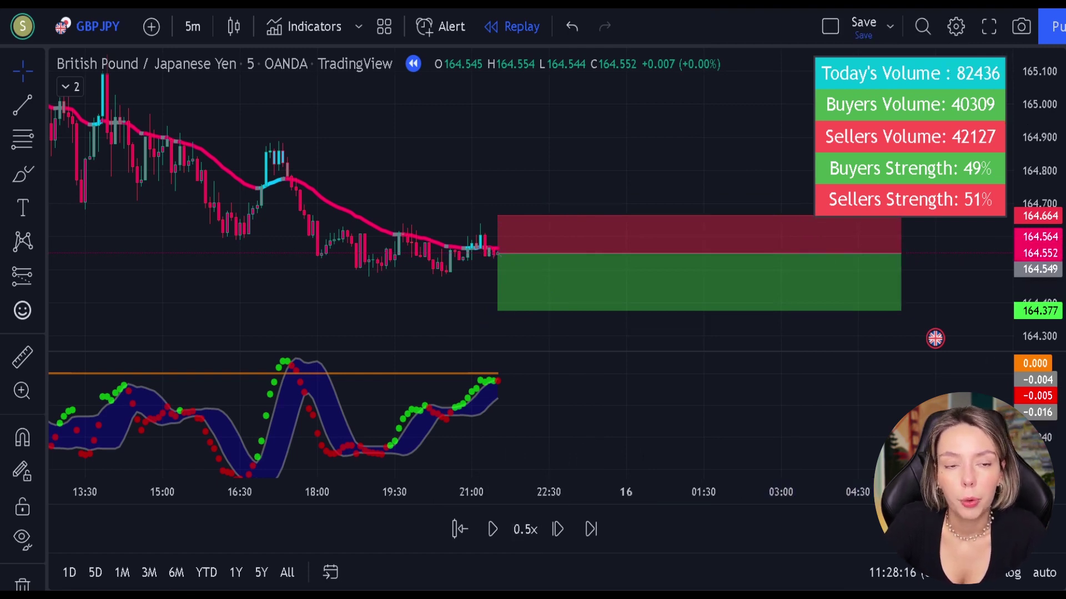
- Replay at 3x speed until the short trade plays out, then trim the position box
left_click(529, 537)
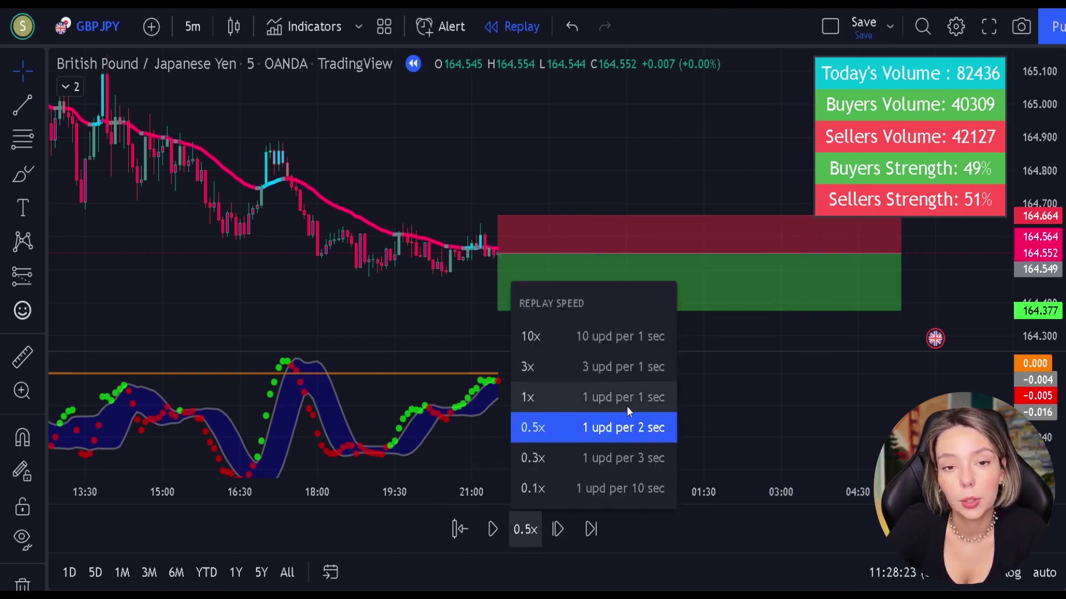
left_click(618, 367)
left_click(495, 535)
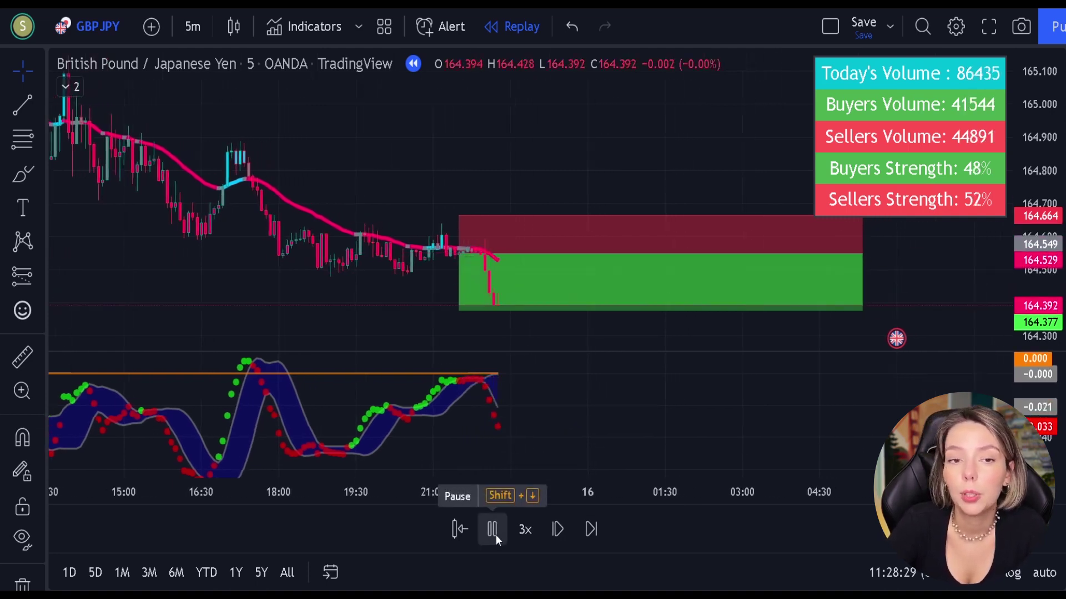
left_click(495, 535)
left_click_drag(845, 253, 488, 288)
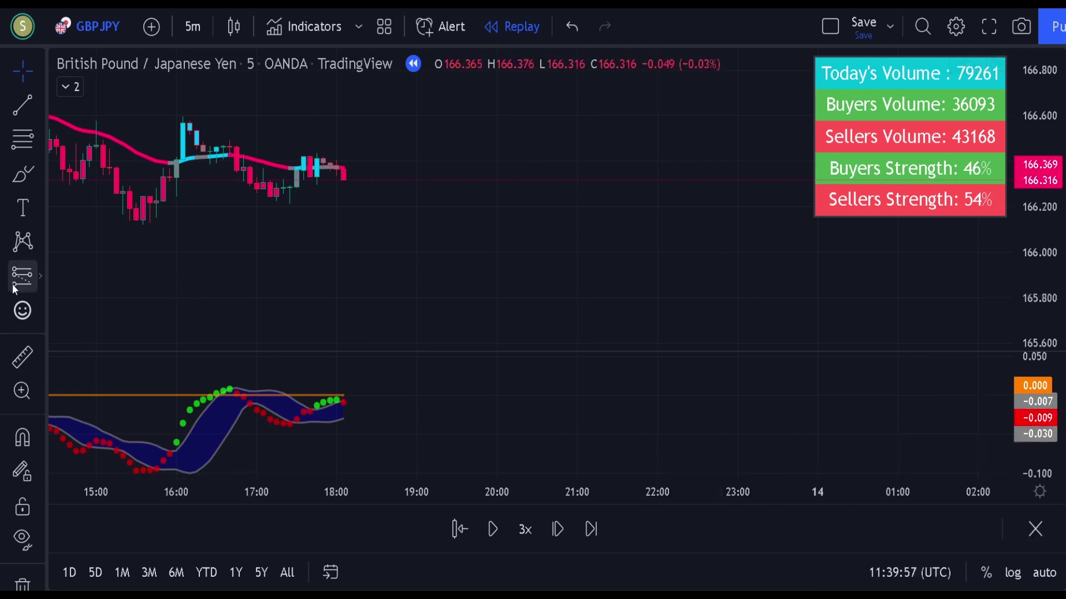
- Place a 1.5 risk/reward short position at the latest 13 Sep candle and widen it
left_click(22, 276)
left_click(101, 301)
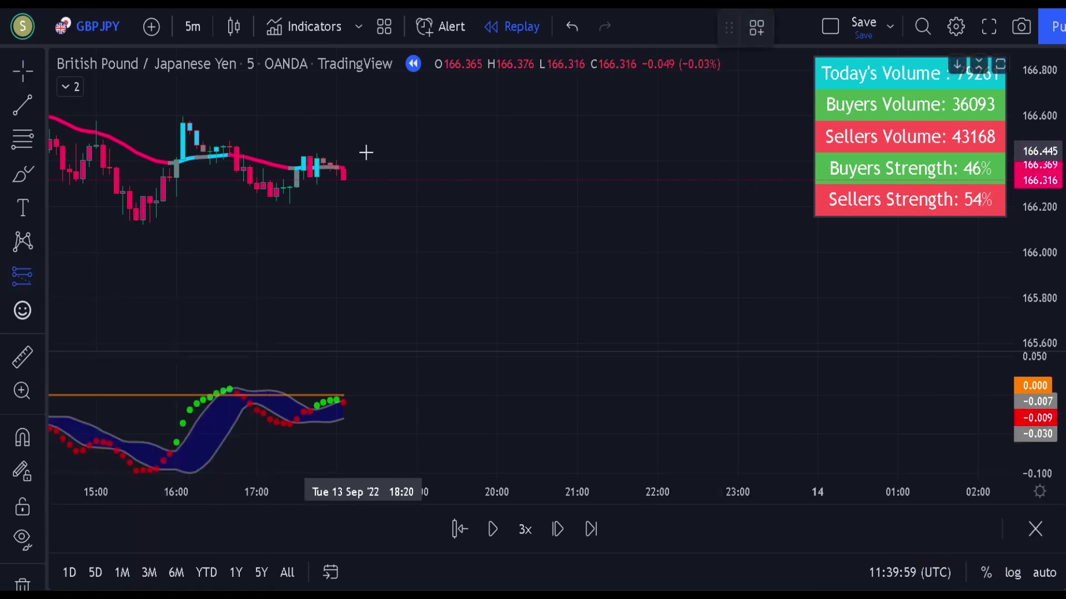
left_click(344, 150)
left_click_drag(345, 149, 345, 144)
left_click_drag(344, 198, 343, 218)
left_click_drag(491, 178, 723, 178)
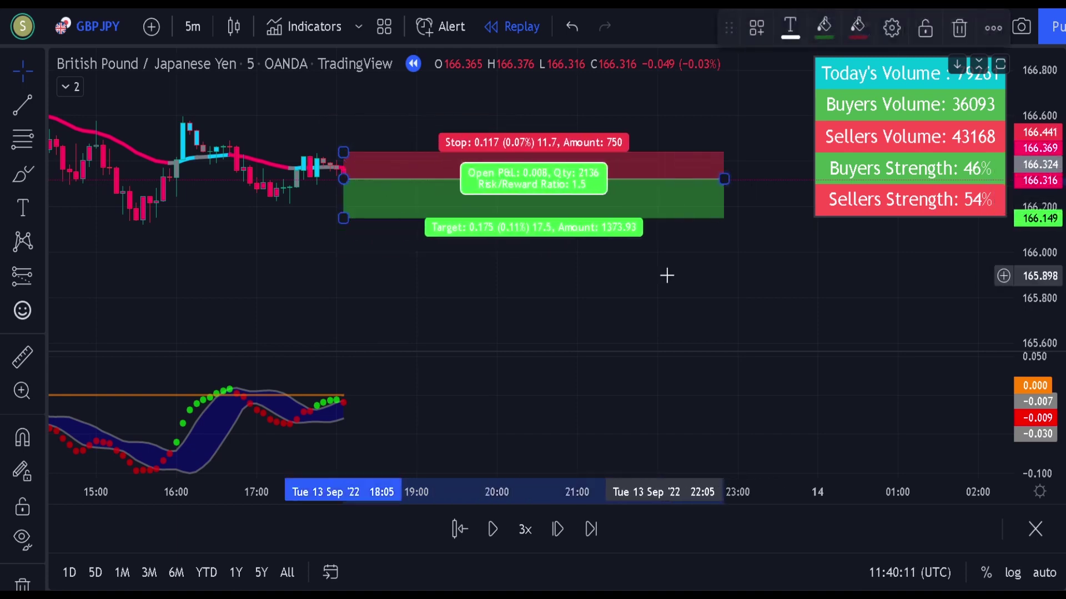
- Replay at 10x speed to play out the short trade, then shorten the box
left_click(525, 529)
left_click(577, 336)
left_click(492, 529)
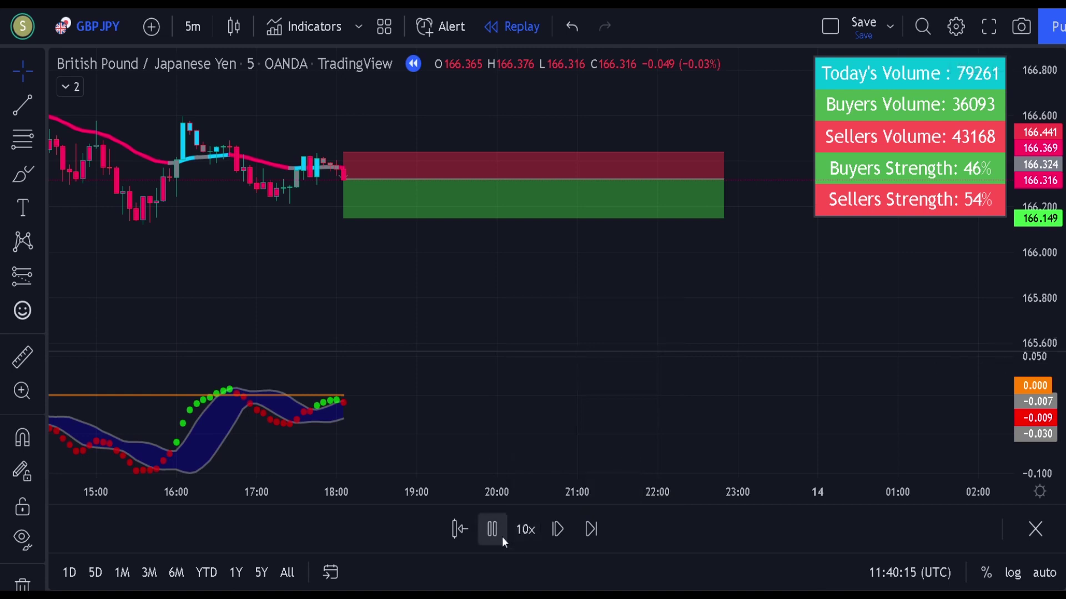
left_click(492, 529)
left_click_drag(671, 179, 333, 179)
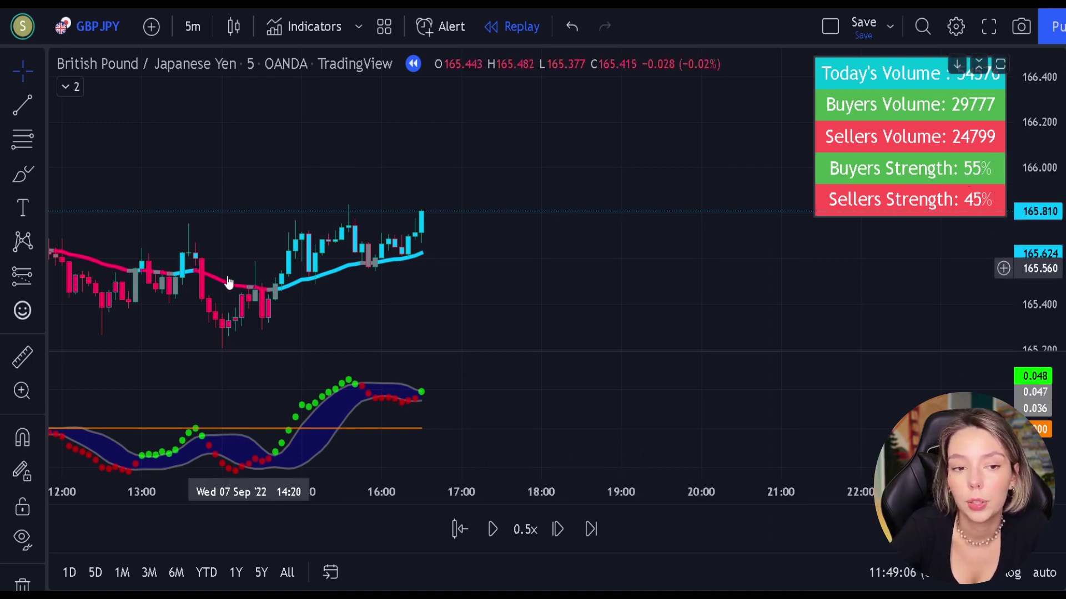
- Place a 1.5 risk/reward long position at the latest 7 Sep candle and widen it
left_click(28, 278)
left_click(71, 275)
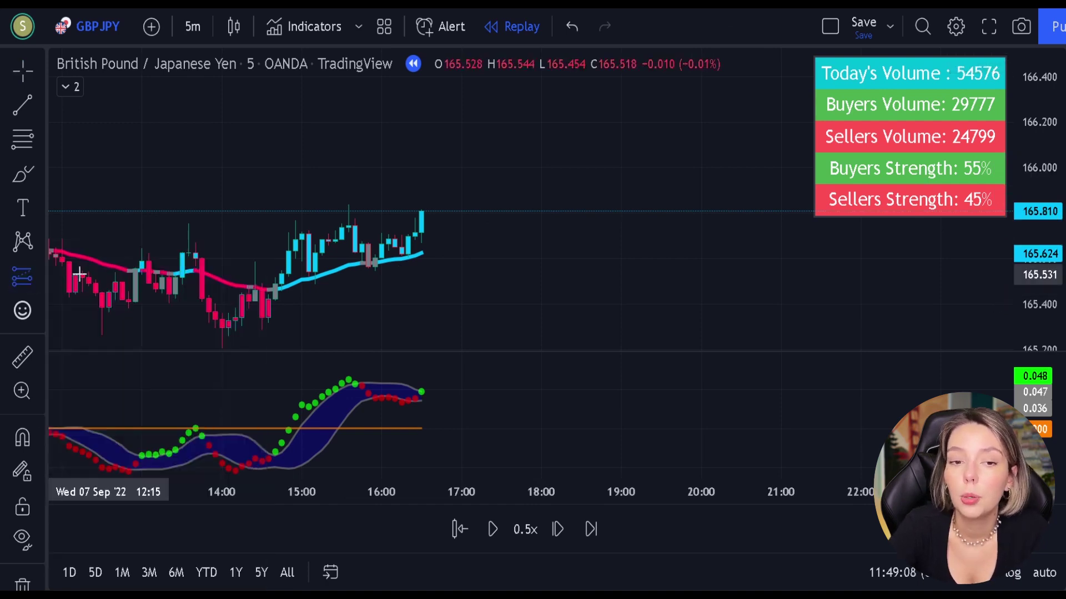
left_click(423, 210)
mouse_move(420, 240)
left_mouse_down()
mouse_move(435, 273)
mouse_move(446, 263)
left_mouse_up()
left_click_drag(421, 182, 421, 132)
left_click_drag(568, 211, 1013, 211)
- Replay at 10x speed to play out the long trade, then pan to review it
left_click(525, 529)
left_click(557, 347)
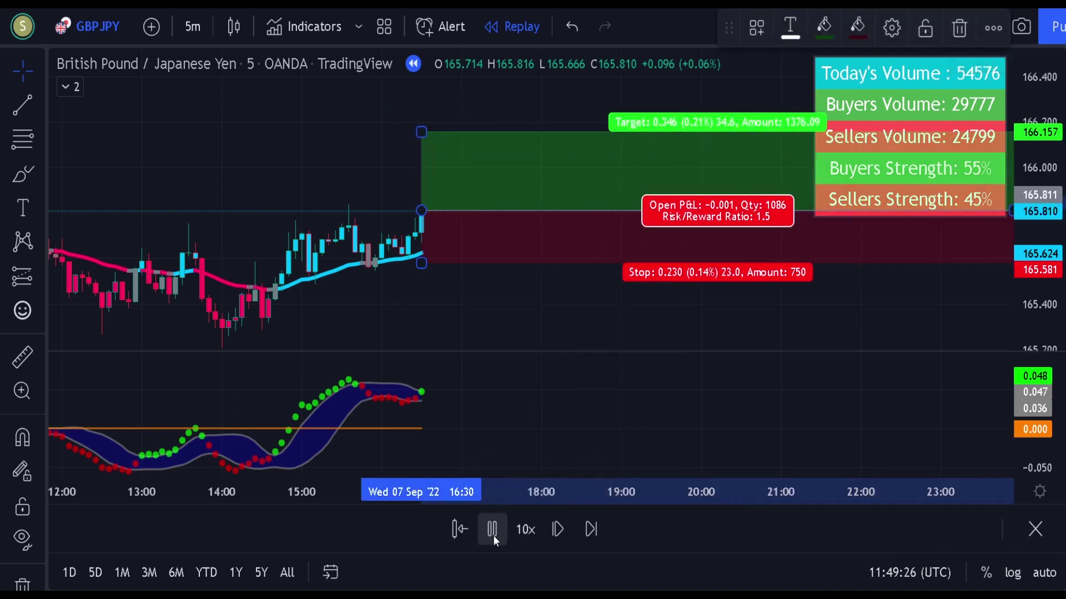
left_click(493, 533)
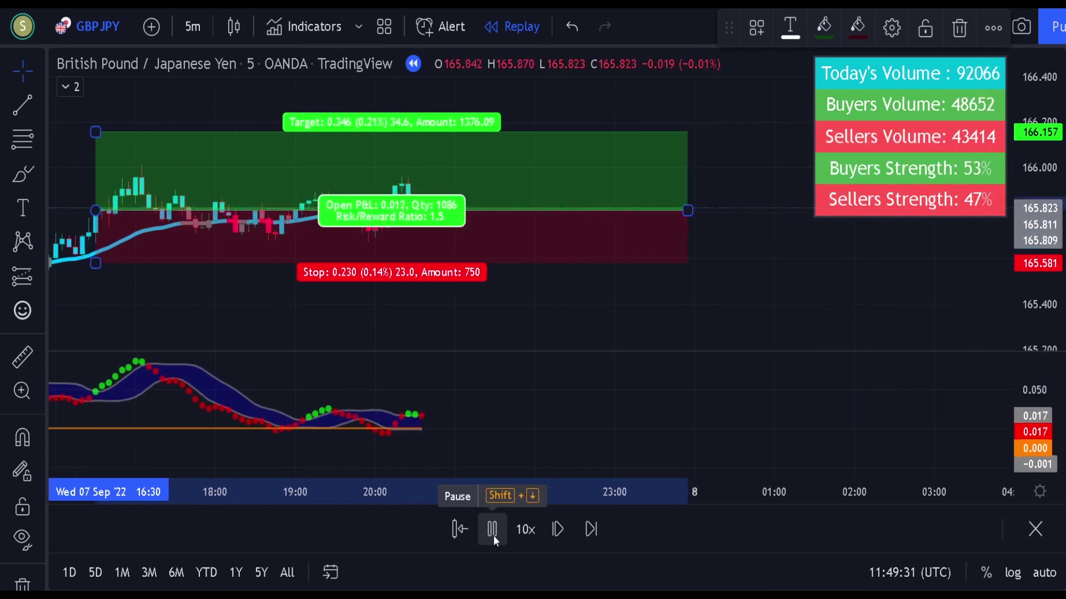
left_click(493, 532)
left_click(389, 206)
left_click_drag(446, 204, 716, 206)
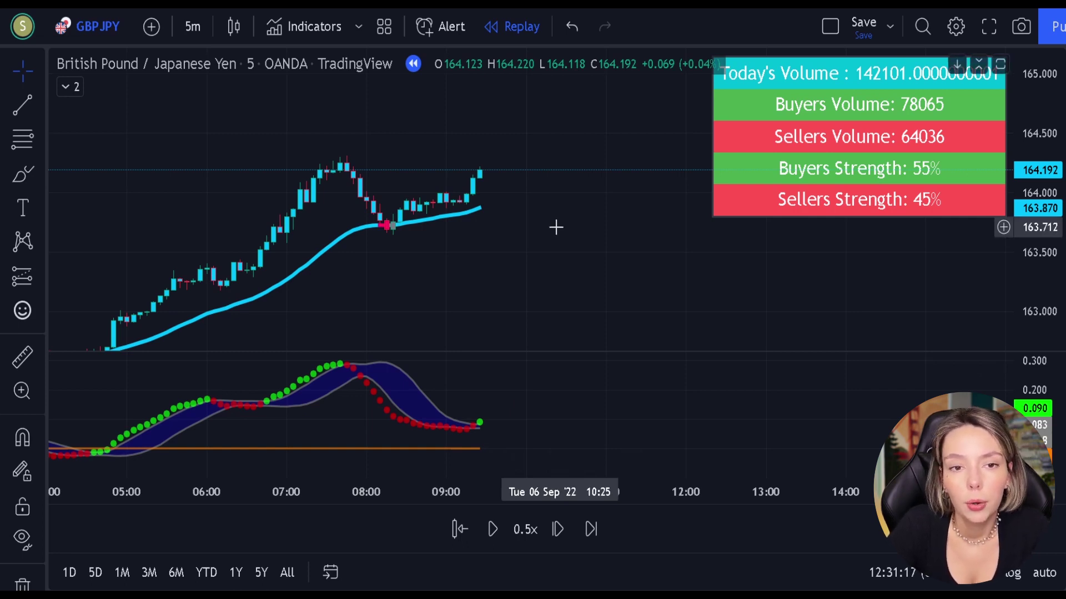
- Place a long position on the latest 6 Sep candle with a 0.855 target and 0.568 stop (R/R 1.51), stretched right
left_click_drag(381, 278, 464, 266)
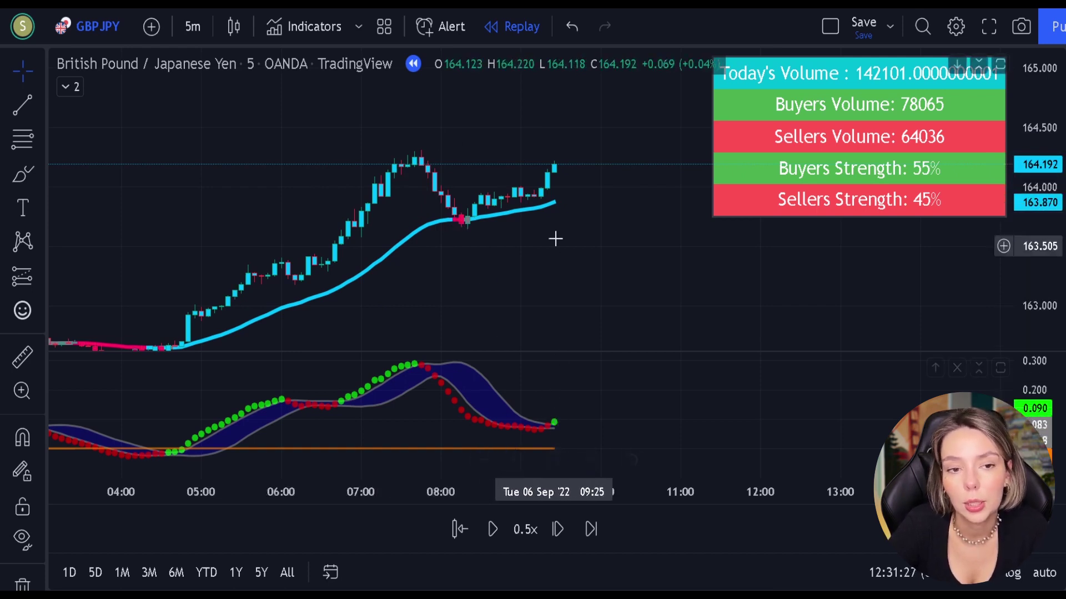
left_click_drag(557, 217, 526, 226)
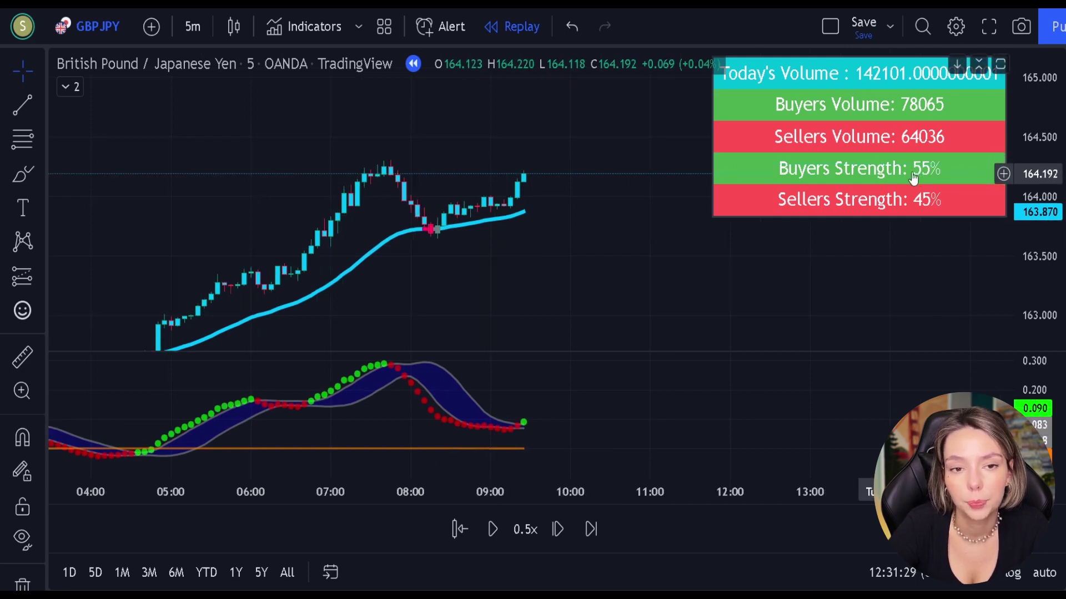
left_click(24, 277)
left_click(113, 261)
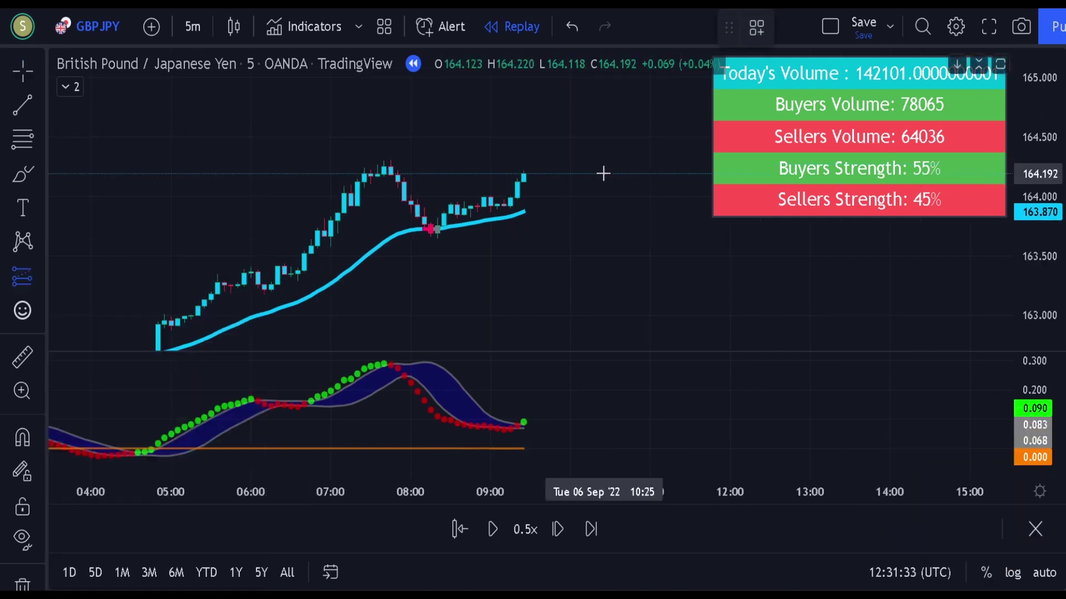
left_click(522, 176)
left_click_drag(523, 224, 523, 248)
mouse_move(524, 132)
left_mouse_down()
mouse_move(524, 107)
mouse_move(459, 176)
mouse_move(355, 235)
mouse_move(391, 184)
mouse_move(387, 162)
left_mouse_up()
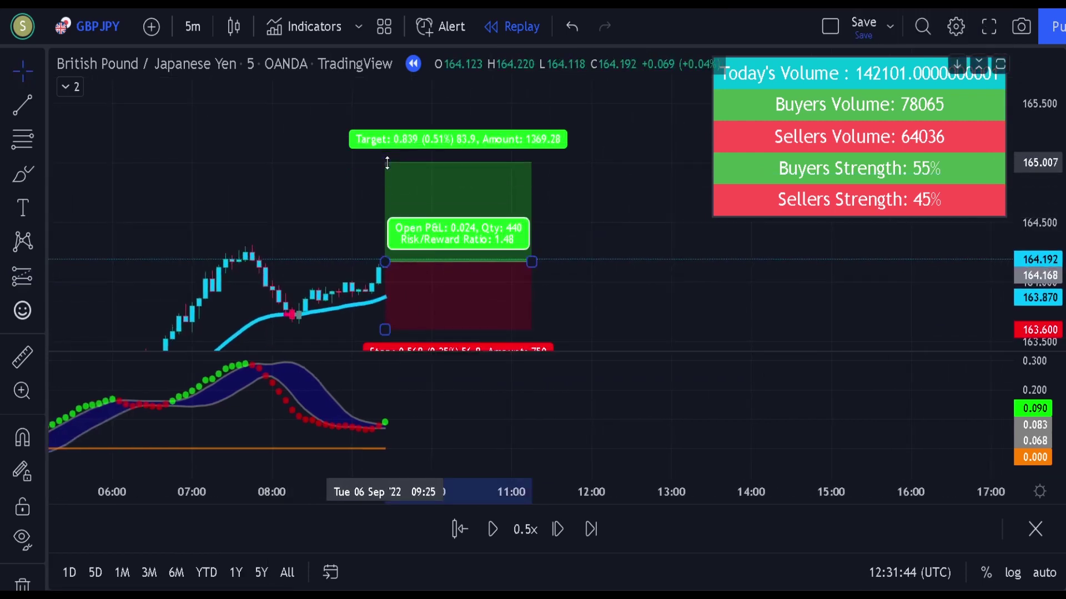
left_click_drag(530, 260, 1002, 299)
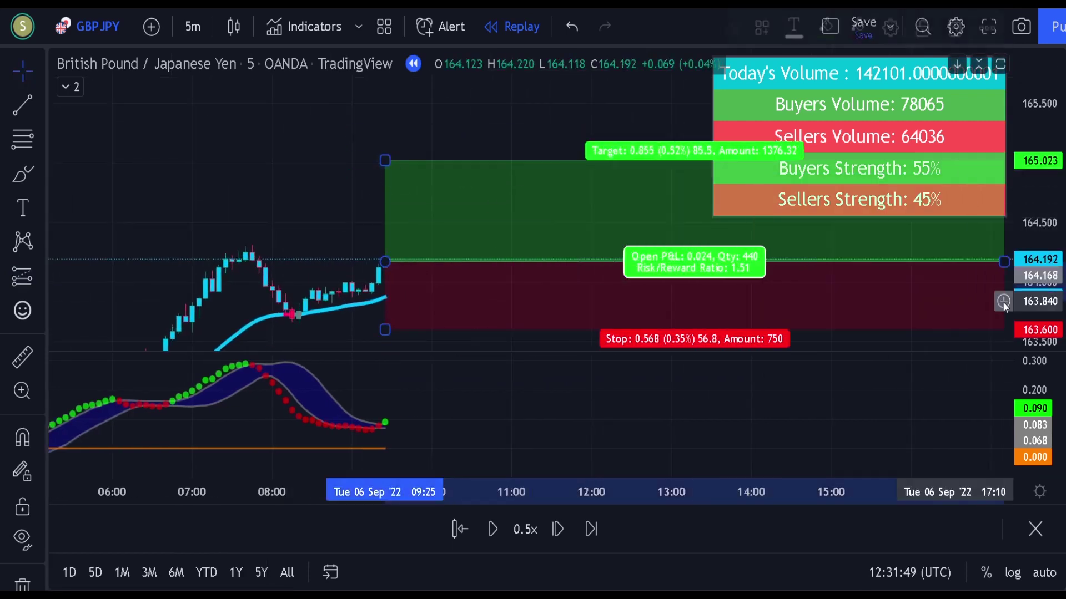
- Replay the chart at 10x speed, then pause it
left_click(544, 137)
left_click_drag(544, 137, 259, 147)
left_click(521, 530)
left_click(582, 336)
left_click(494, 530)
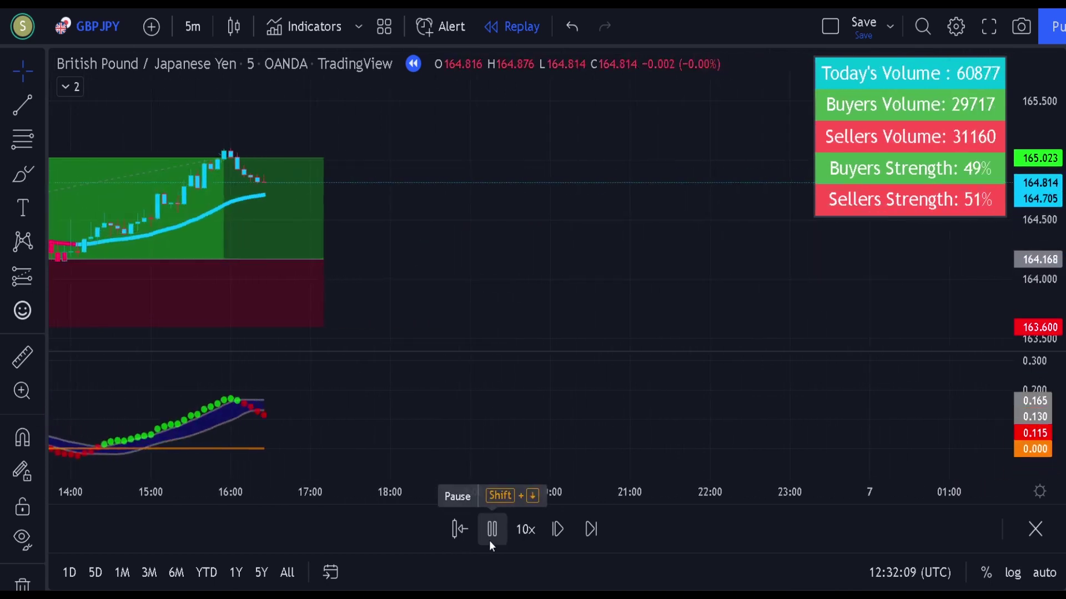
left_click(491, 543)
- Shorten the long position box so it ends at 16:00
left_click_drag(384, 252, 687, 265)
left_click(595, 270)
left_click_drag(588, 274, 504, 274)
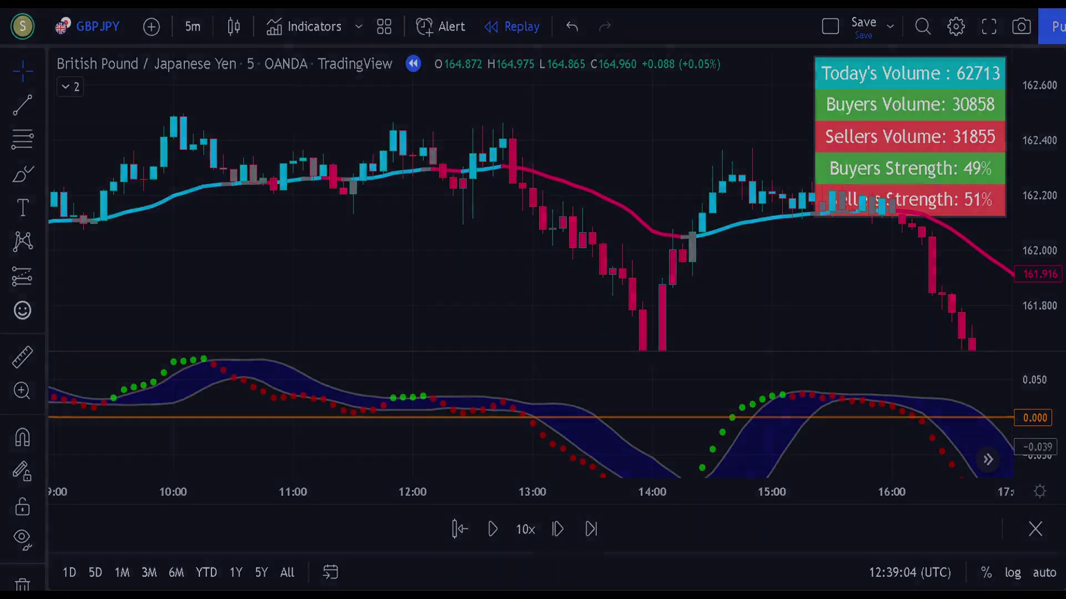